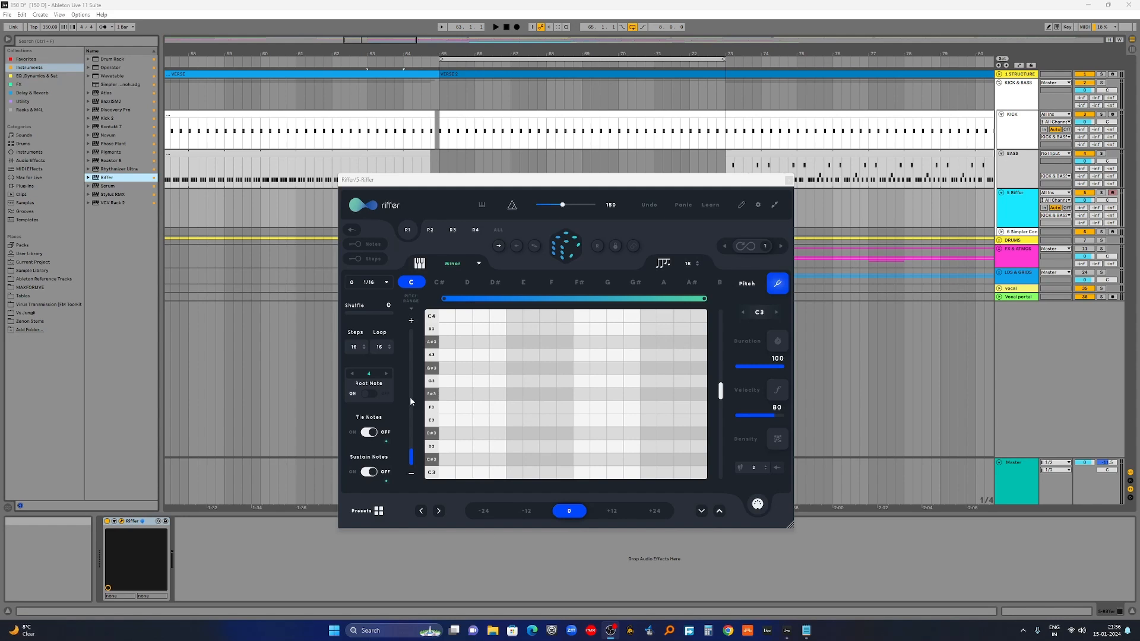
# Step: Roll Riffer's dice to generate a random 16-step riff in C minor
pyautogui.click(568, 245)
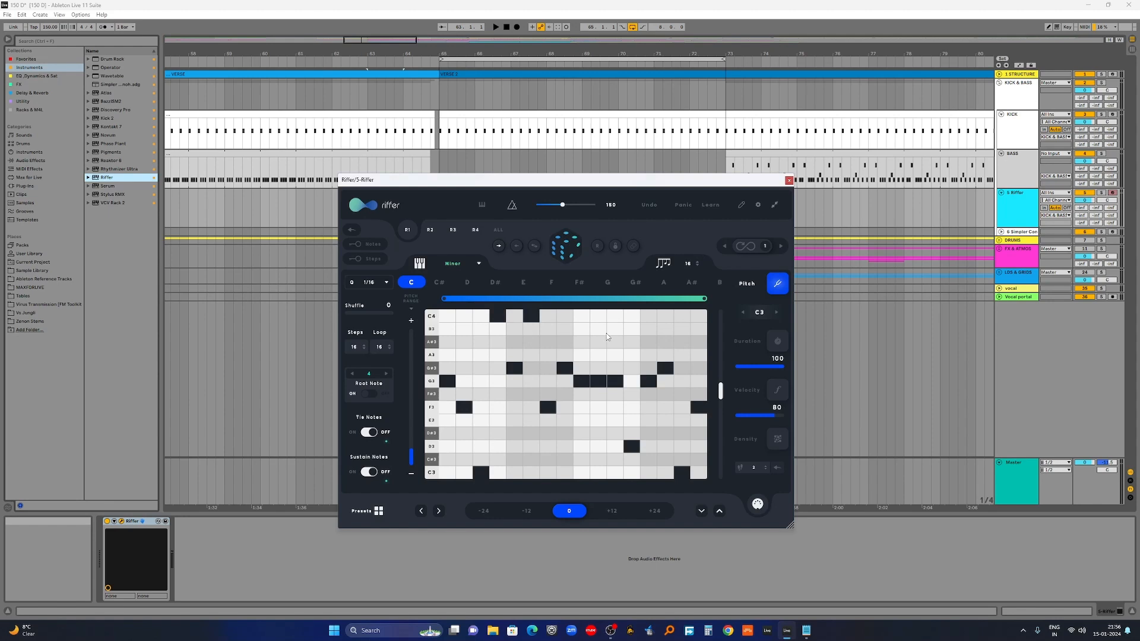
# Step: Set the riff's root to D and scale to Locrian, then switch the grid to note durations
pyautogui.click(442, 283)
pyautogui.click(469, 284)
pyautogui.click(555, 283)
pyautogui.click(664, 283)
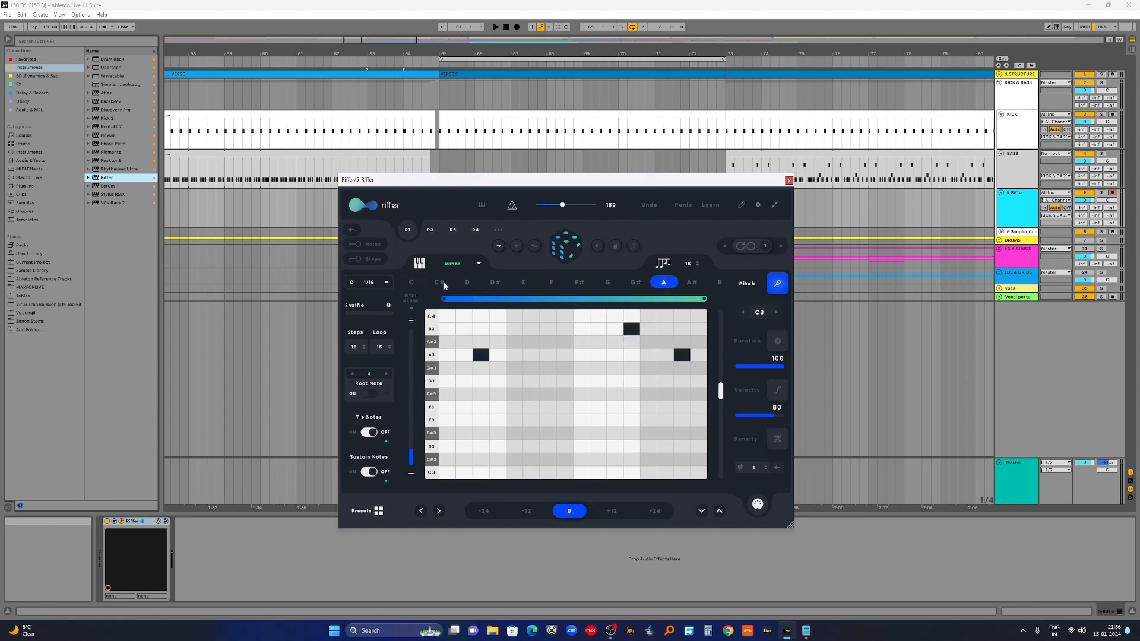
pyautogui.click(469, 282)
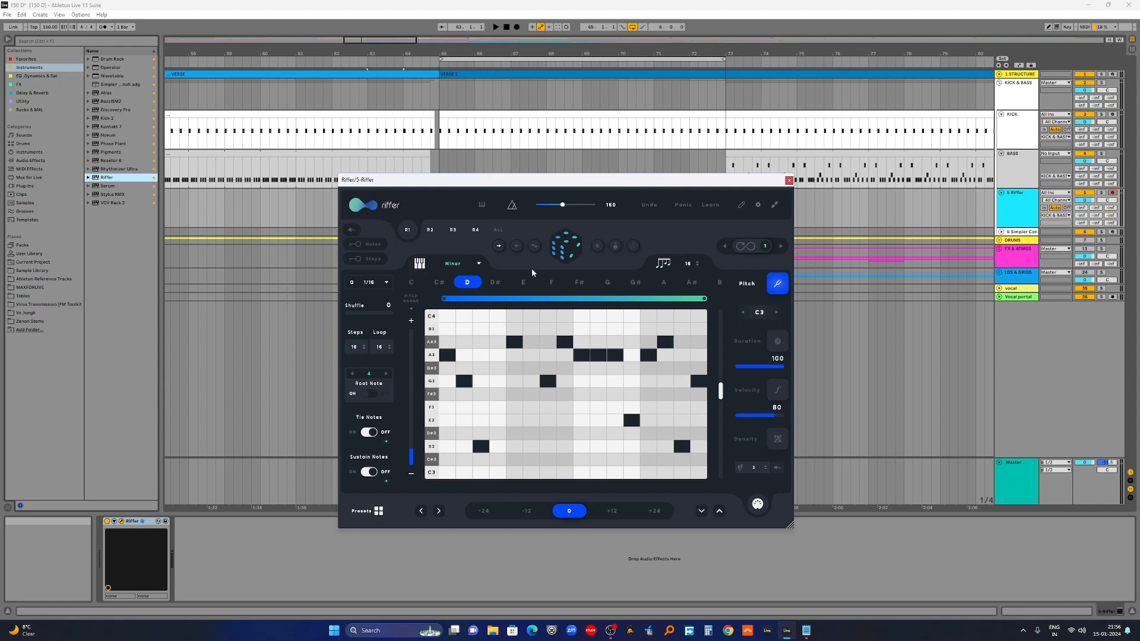
pyautogui.click(469, 265)
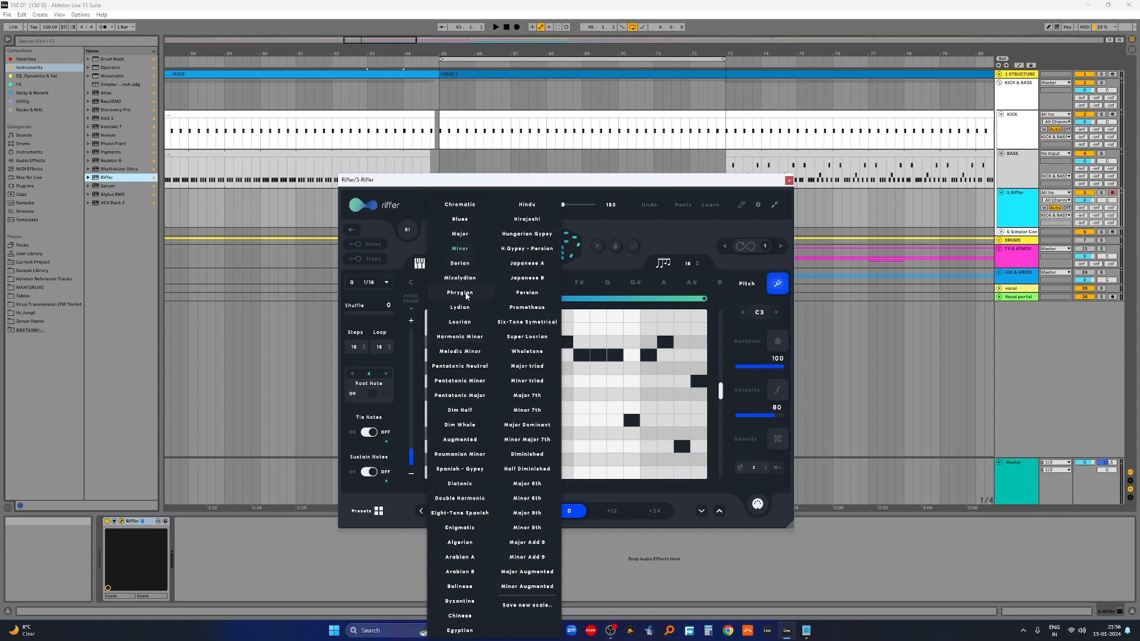
pyautogui.click(465, 320)
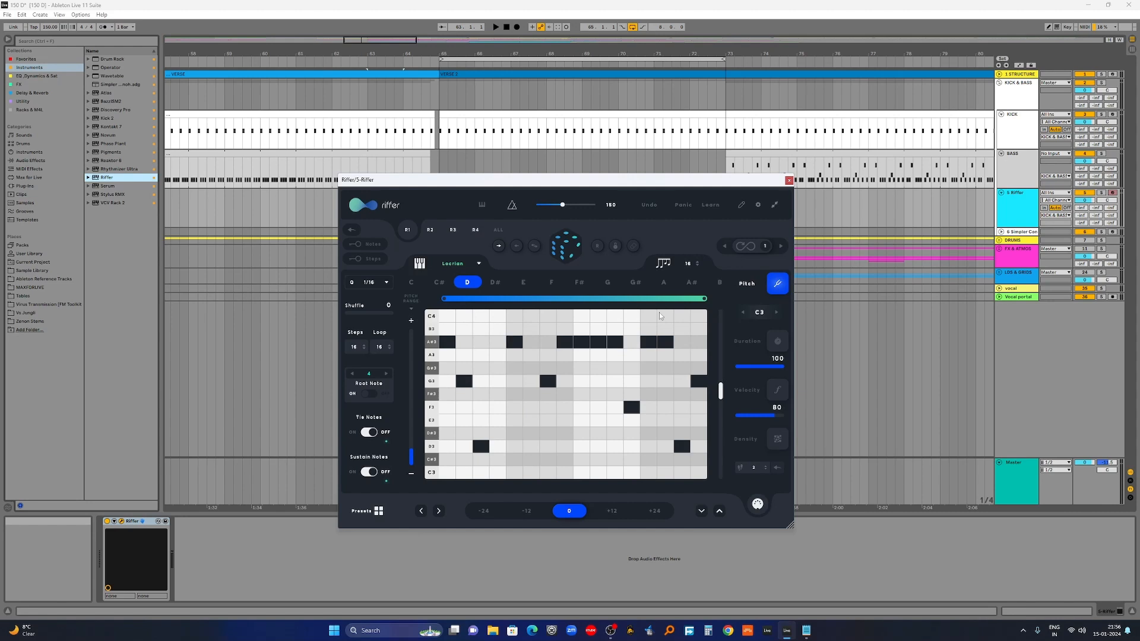
pyautogui.click(777, 343)
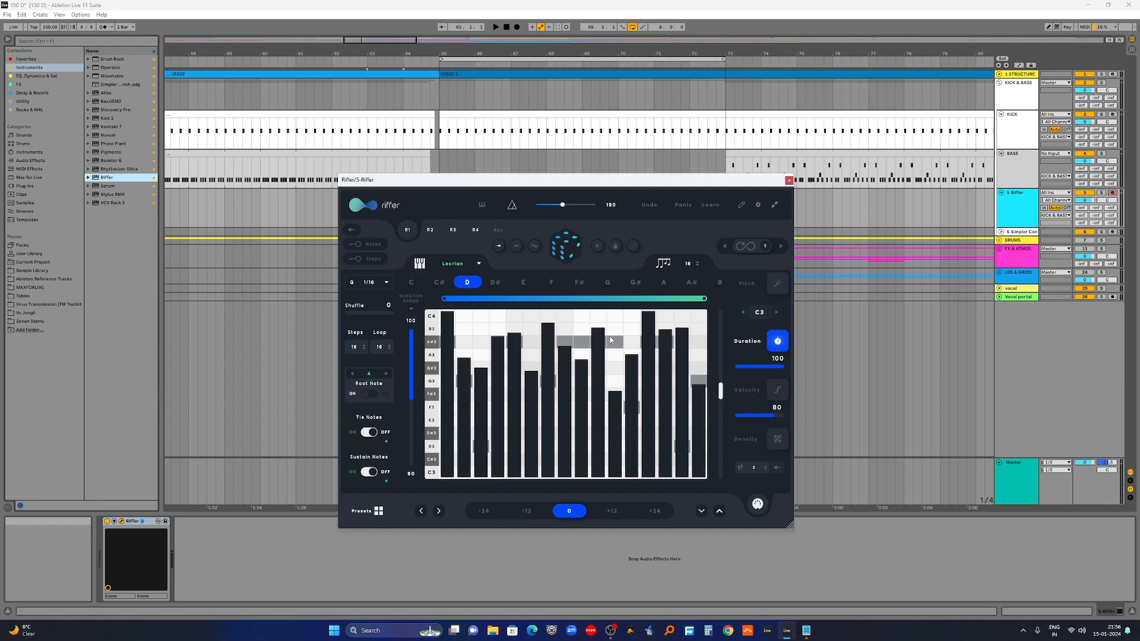
# Step: Reroll the riff's note durations several times
pyautogui.click(568, 245)
pyautogui.click(568, 246)
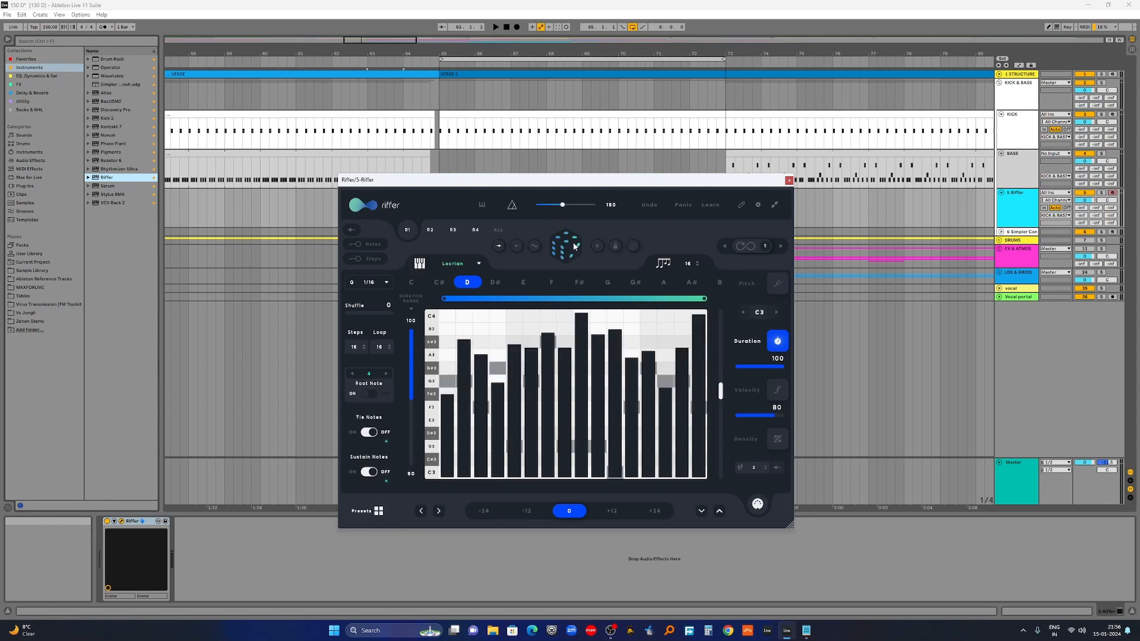
pyautogui.click(574, 245)
pyautogui.click(573, 245)
pyautogui.click(573, 245)
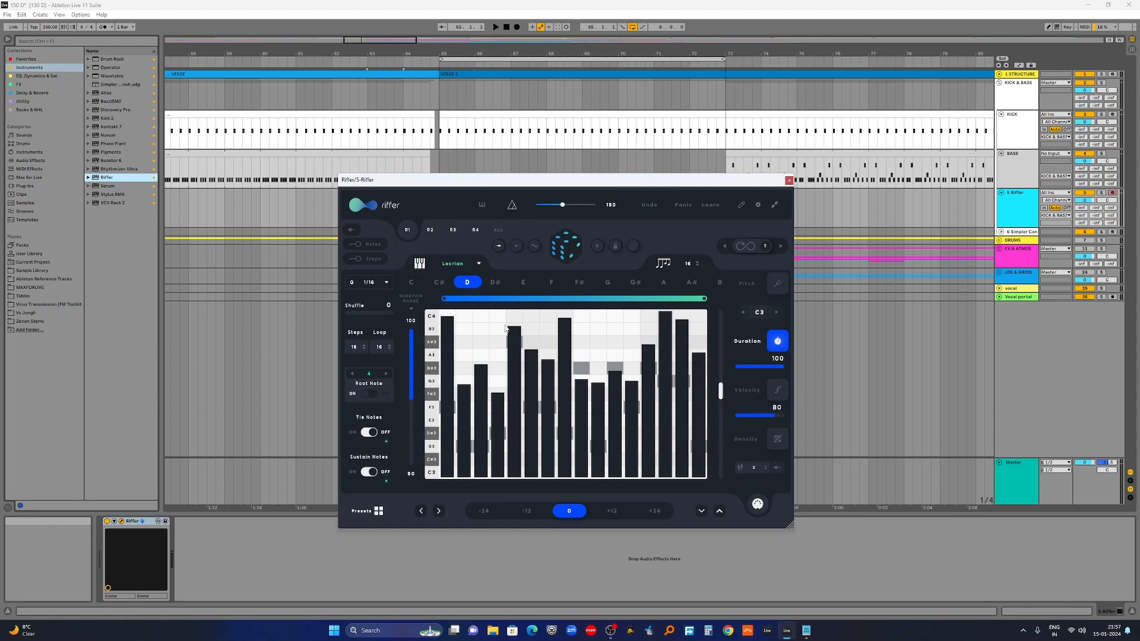
# Step: Give every note a uniform duration of 90 and lock the duration pattern
pyautogui.click(774, 367)
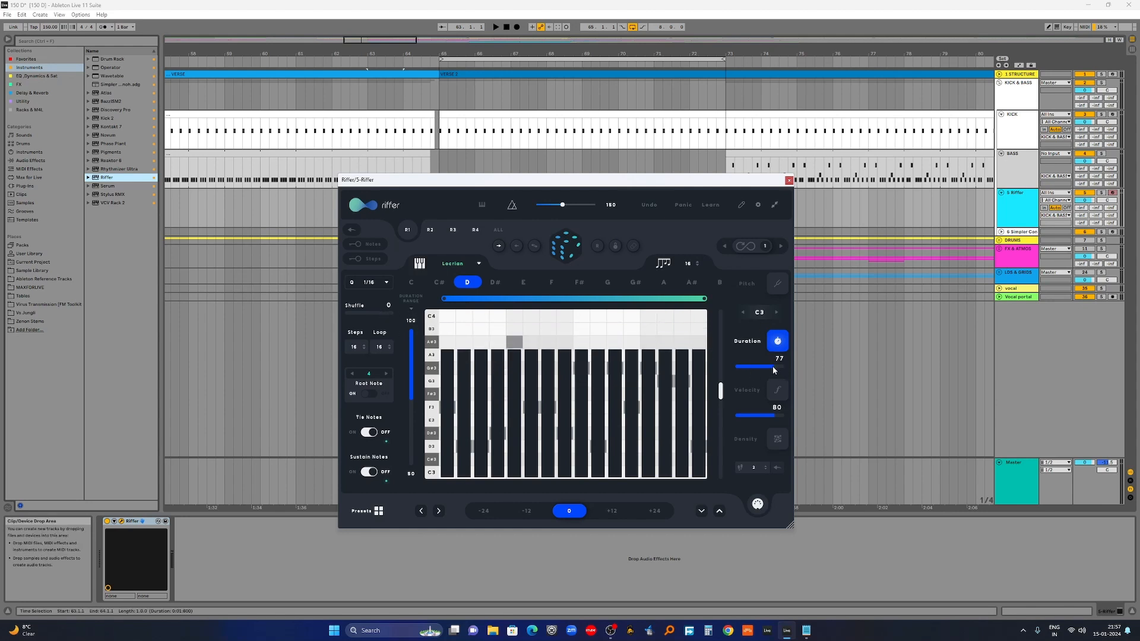
pyautogui.moveTo(774, 367); pyautogui.dragTo(779, 368)
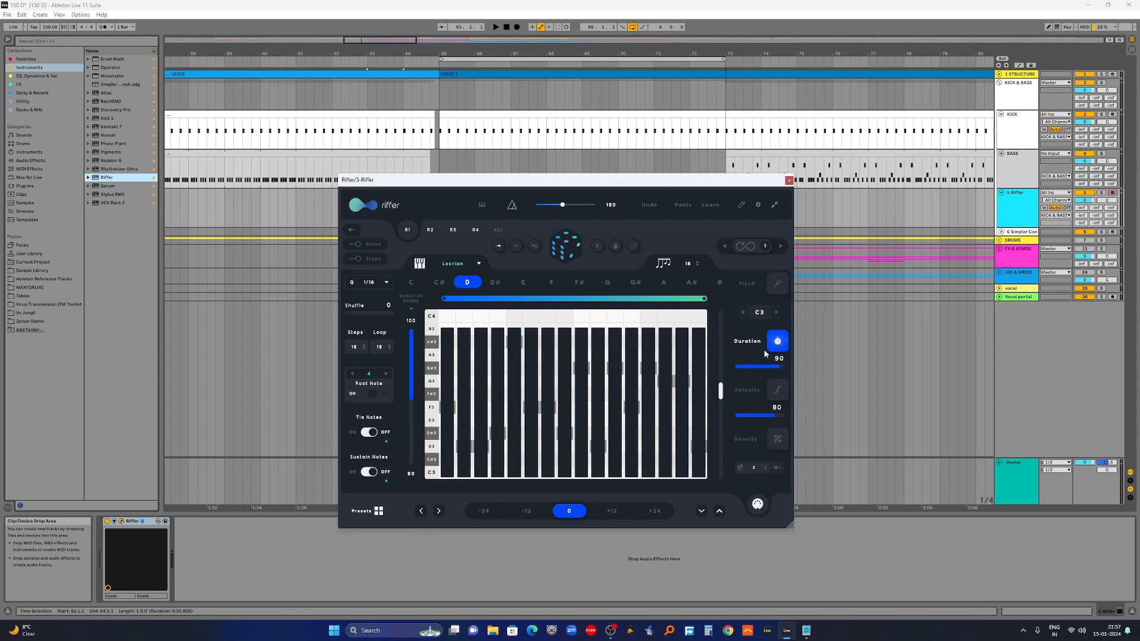
pyautogui.click(614, 246)
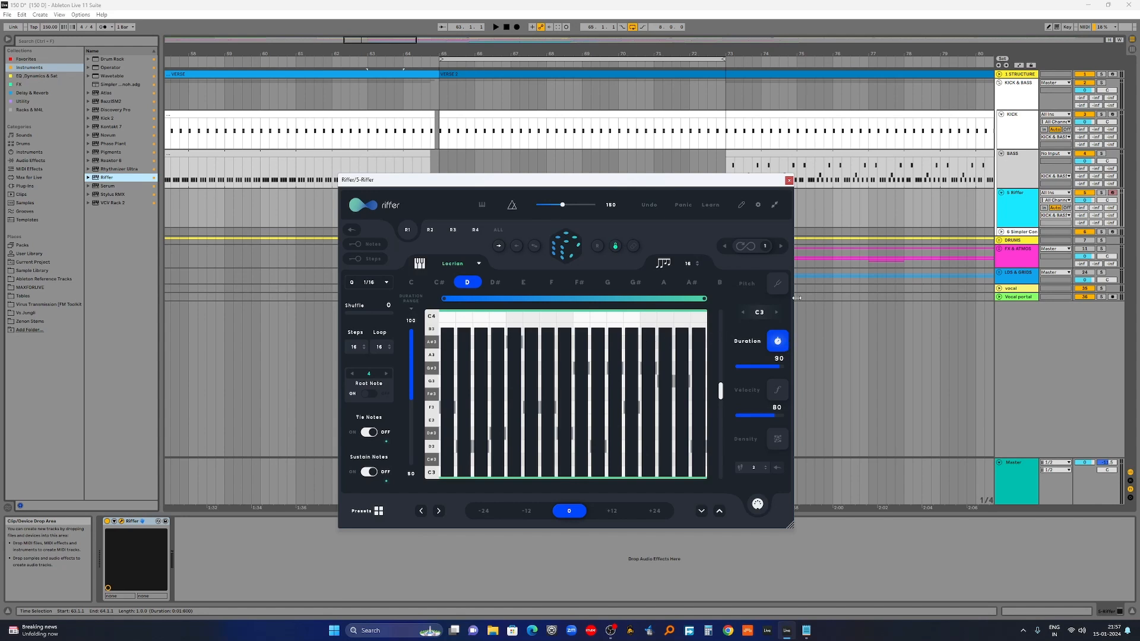
# Step: Set every step's velocity to 100 and lock the velocity pattern
pyautogui.click(778, 391)
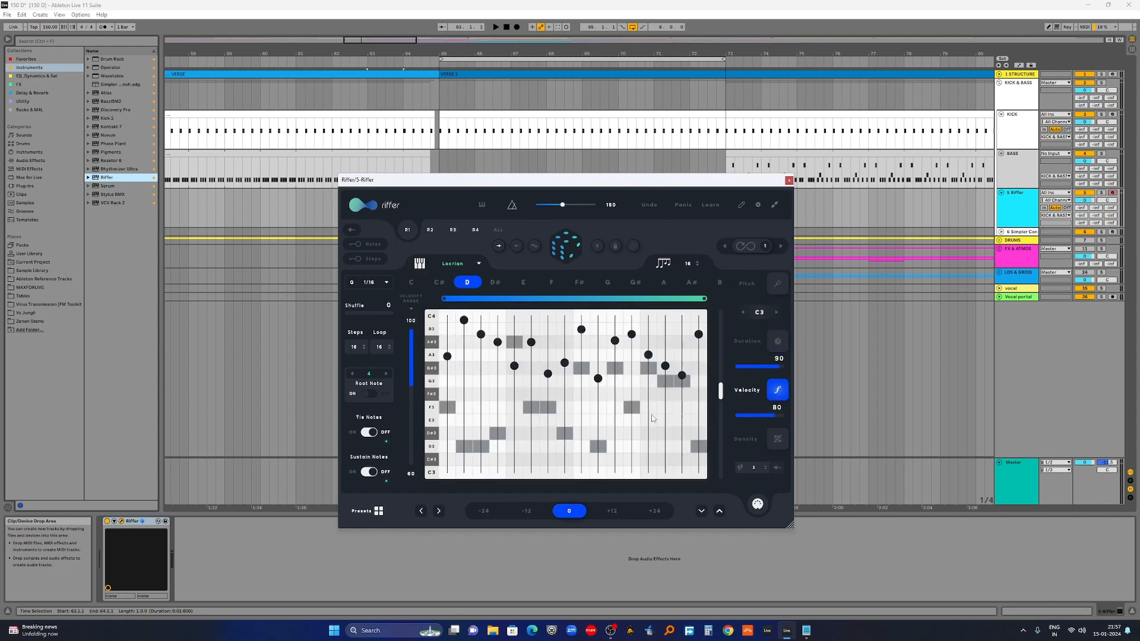
pyautogui.click(758, 415)
pyautogui.moveTo(758, 414); pyautogui.dragTo(803, 416)
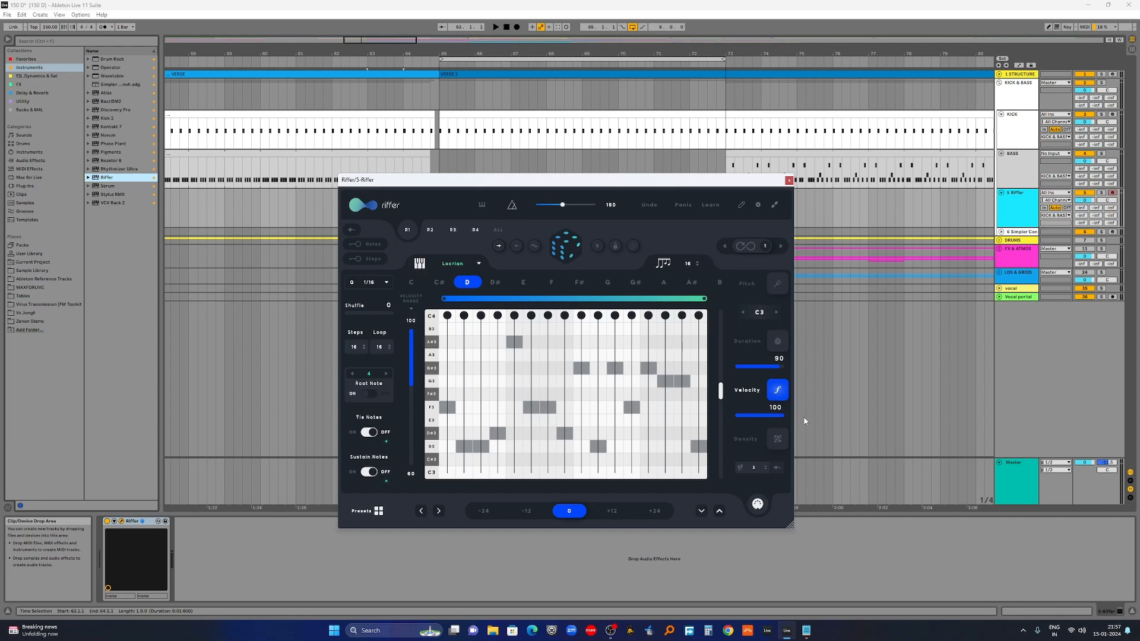
pyautogui.click(615, 247)
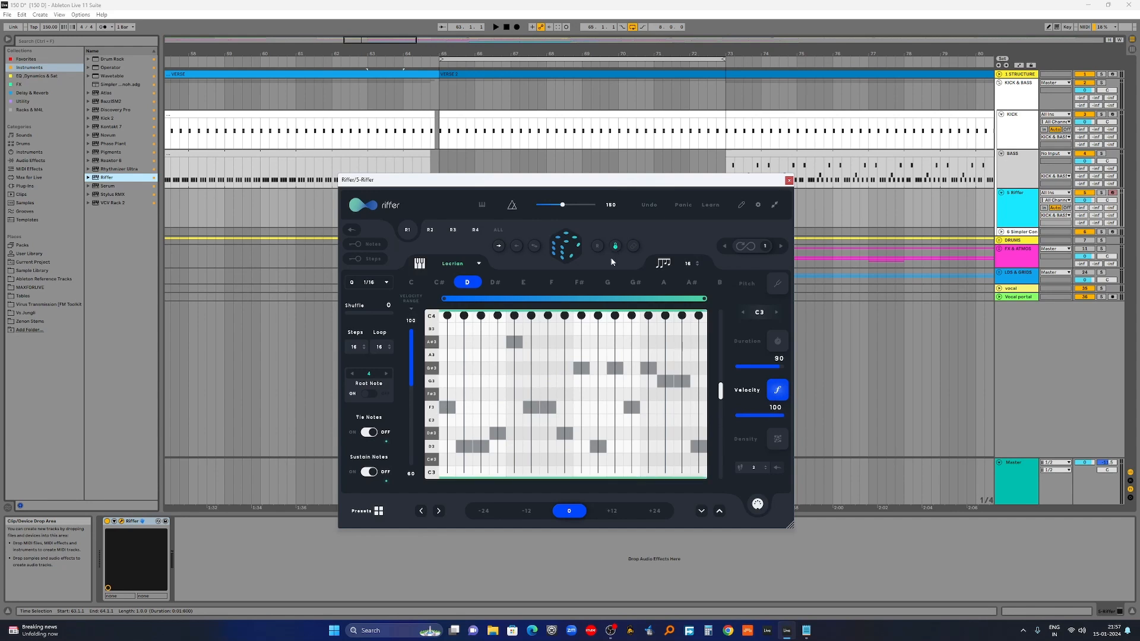
# Step: Reduce every step's density to 1, lock it, and return the grid to pitch editing
pyautogui.click(776, 441)
pyautogui.moveTo(485, 398); pyautogui.dragTo(501, 474)
pyautogui.moveTo(565, 364); pyautogui.dragTo(564, 478)
pyautogui.click(615, 247)
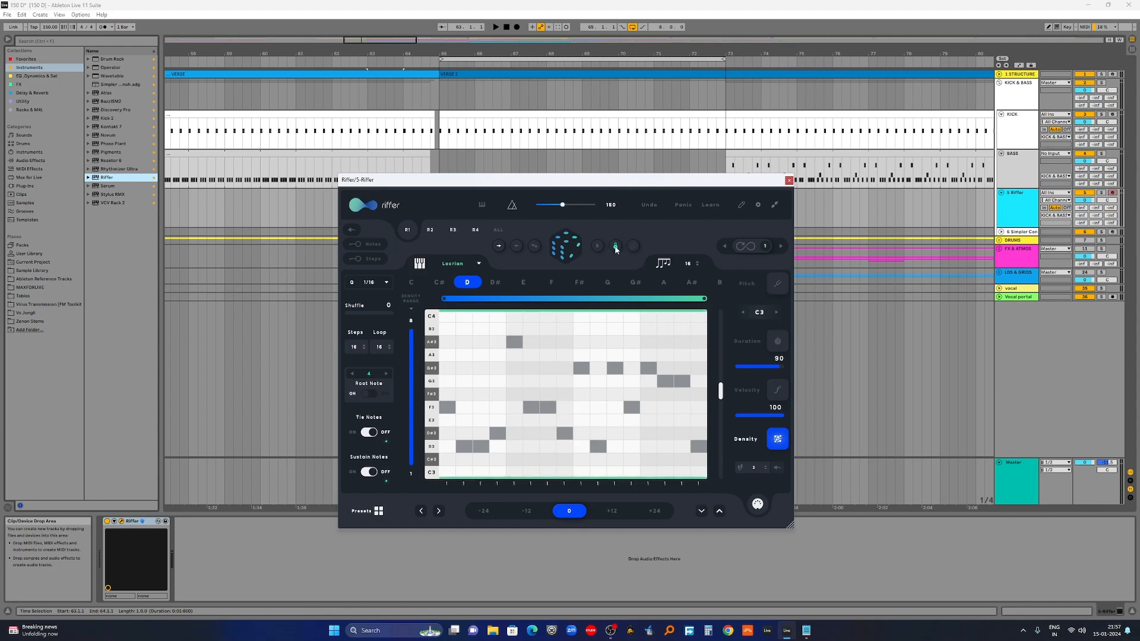
pyautogui.click(785, 285)
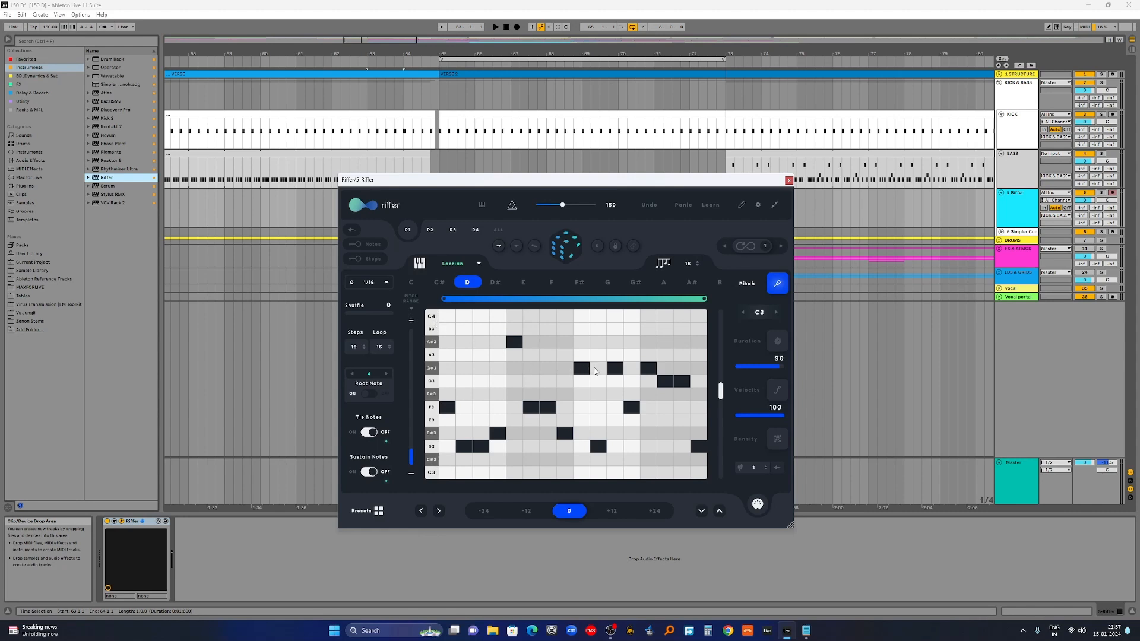
pyautogui.moveTo(722, 394)
pyautogui.mouseDown()
pyautogui.moveTo(725, 383)
pyautogui.moveTo(723, 416)
pyautogui.mouseUp()
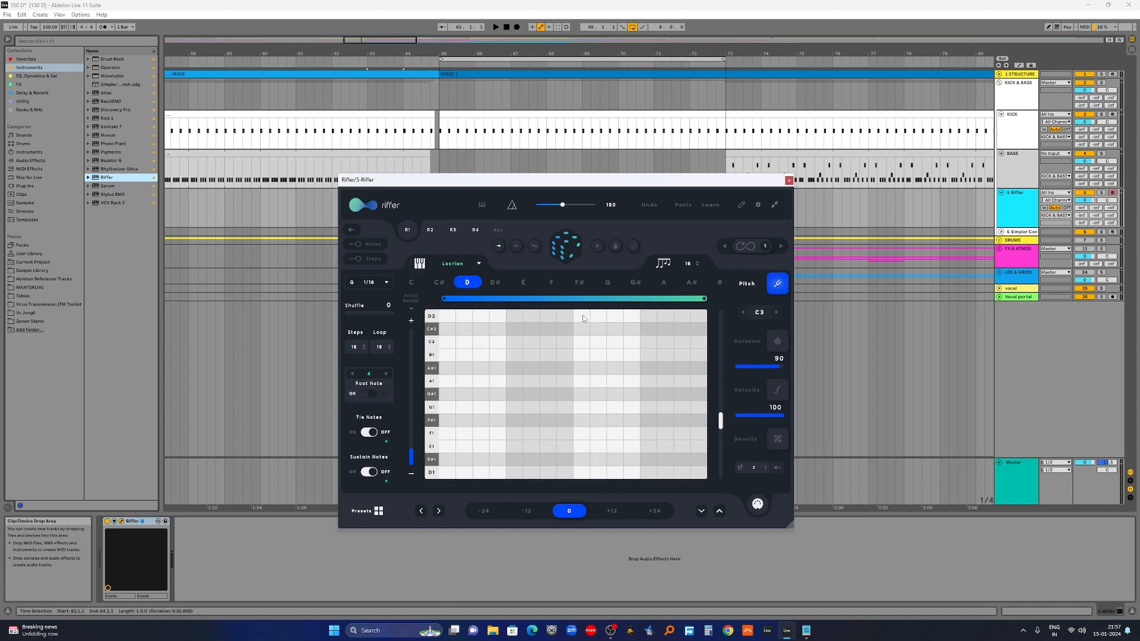
# Step: Reroll the pitches four times to get a new D Locrian riff within D1–D2
pyautogui.click(562, 248)
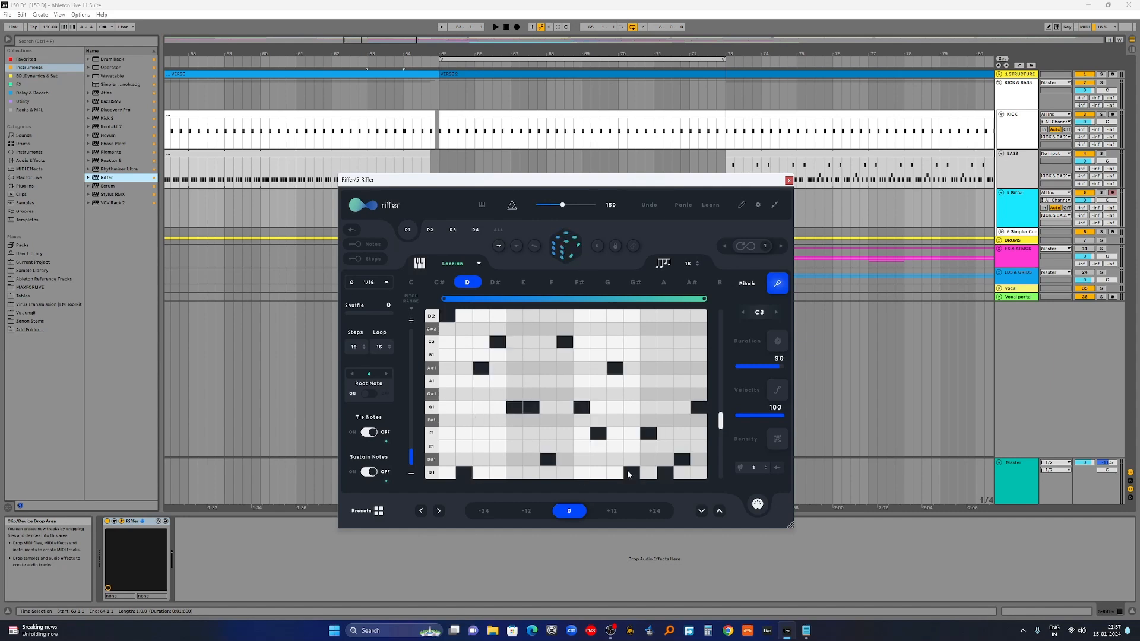
pyautogui.click(567, 251)
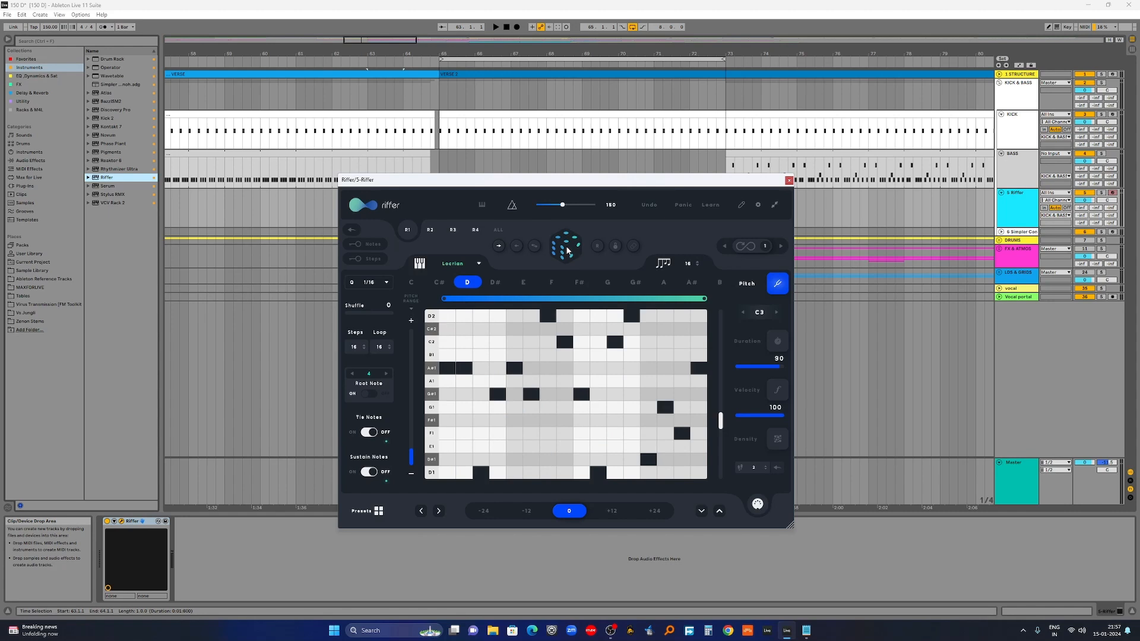
pyautogui.click(566, 250)
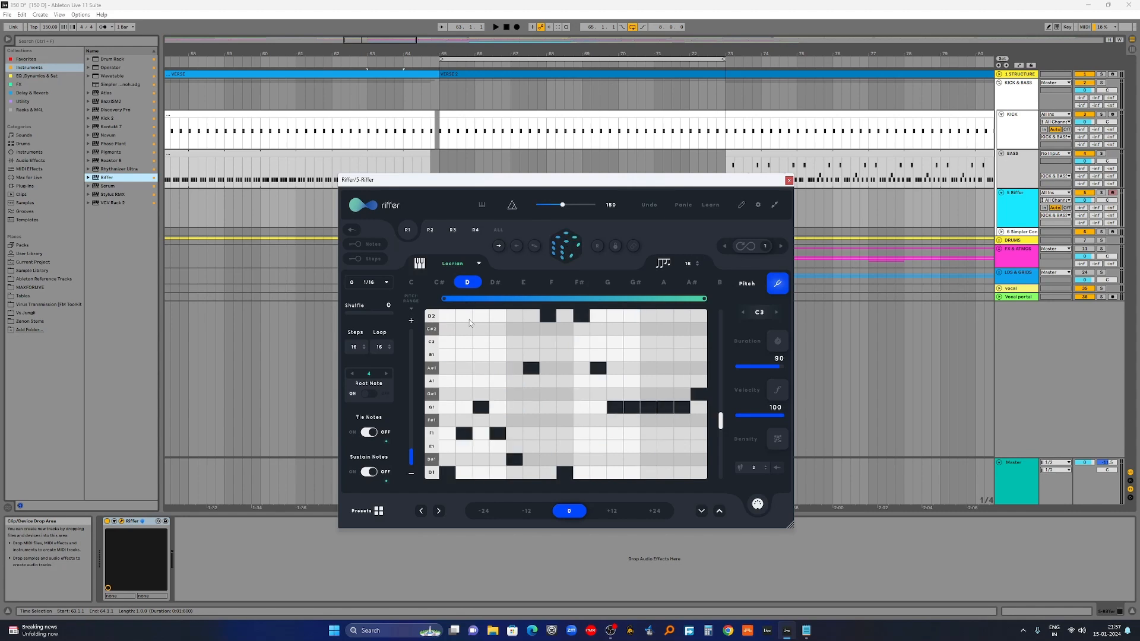
pyautogui.click(573, 253)
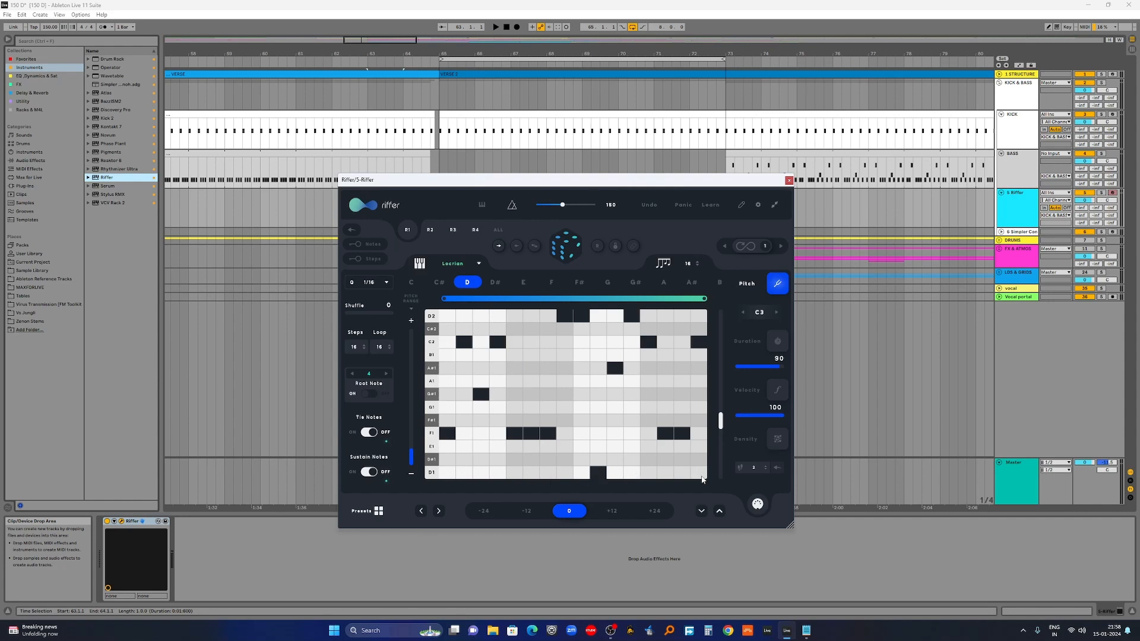
# Step: Move four step notes (including F1, D2 and C2) down to D1 and lock them
pyautogui.click(446, 473)
pyautogui.click(515, 474)
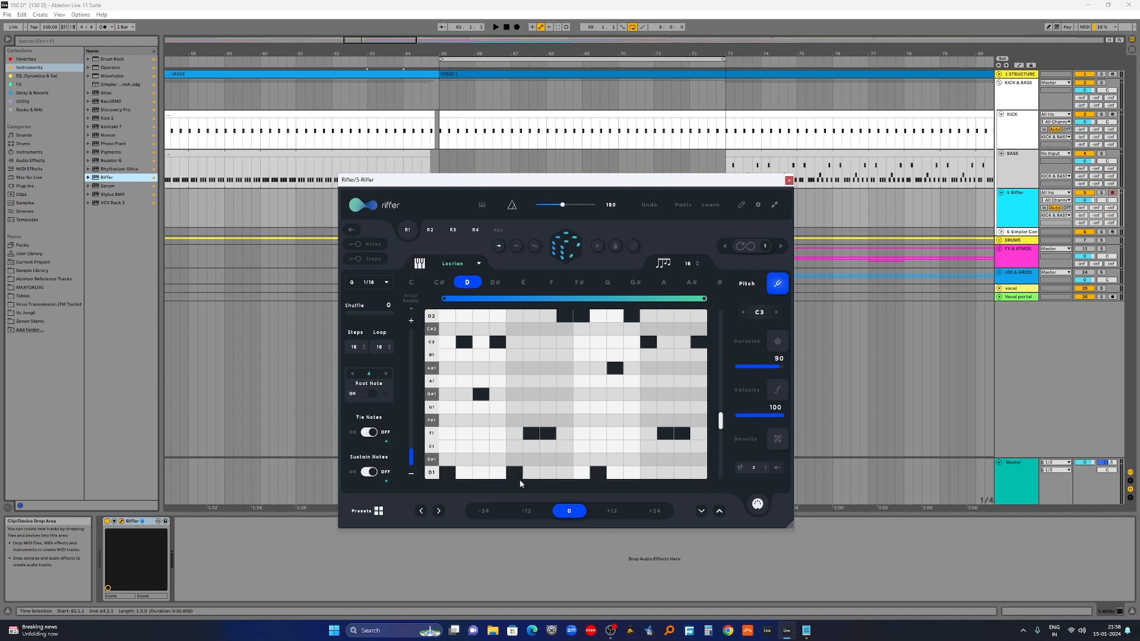
pyautogui.click(582, 473)
pyautogui.click(648, 474)
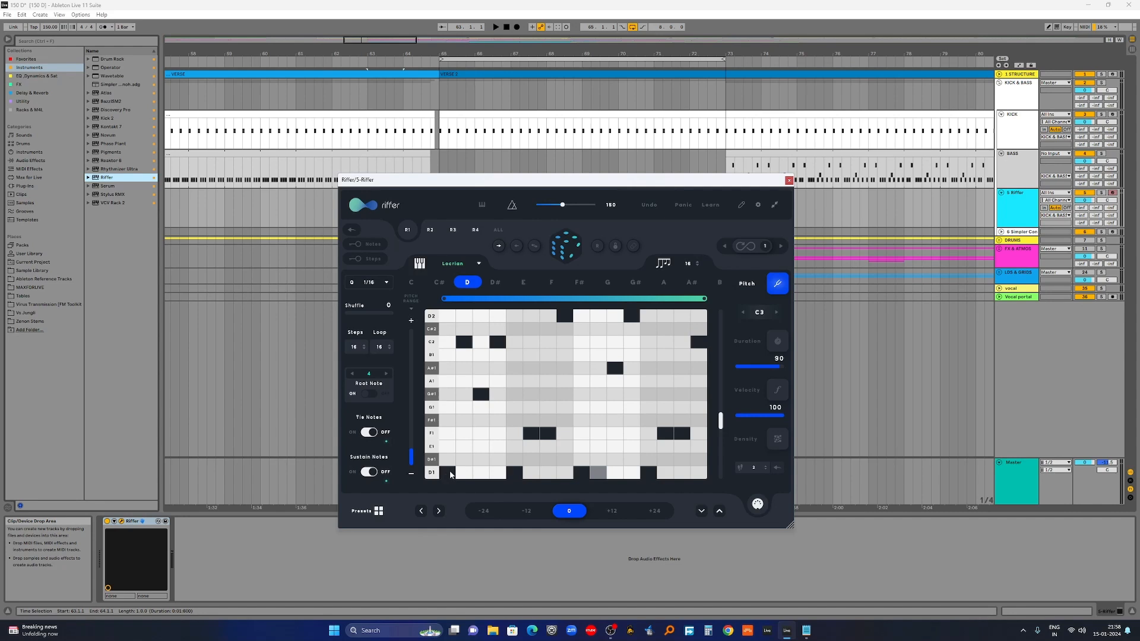
pyautogui.click(514, 473)
pyautogui.click(581, 473)
pyautogui.click(648, 473)
pyautogui.click(450, 469)
pyautogui.click(515, 473)
pyautogui.click(582, 470)
pyautogui.click(648, 473)
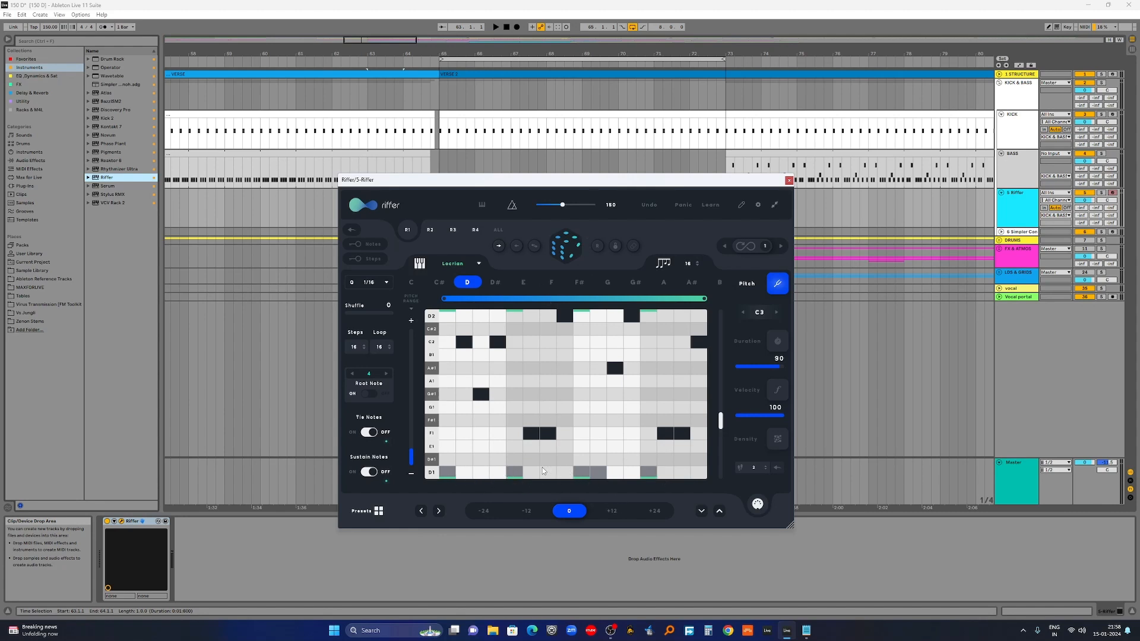
# Step: Place D1 root notes on steps 2, 6, 10 and 14
pyautogui.click(458, 471)
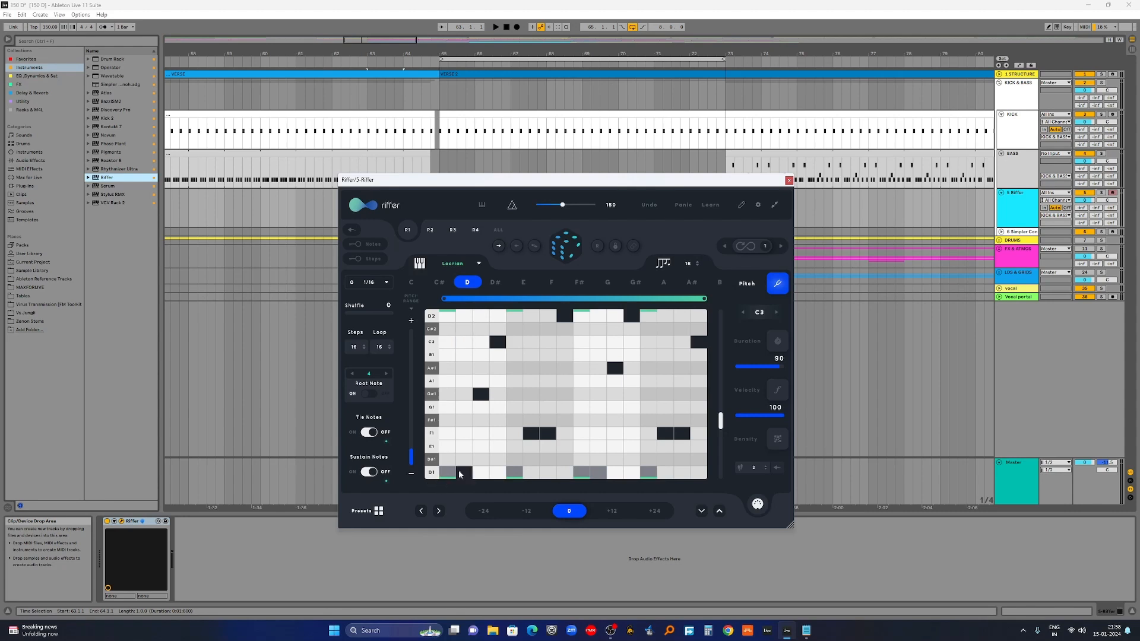
pyautogui.click(531, 472)
pyautogui.click(599, 472)
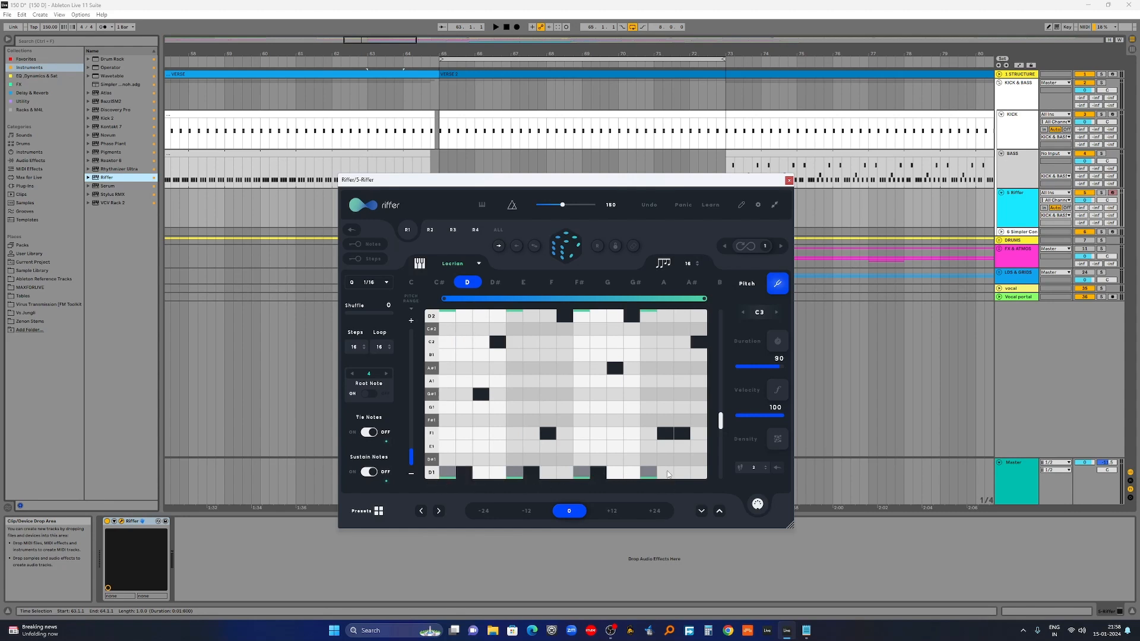
pyautogui.click(666, 473)
# Step: Generate a new riff and set the BASS track's MIDI From to 5-Riffer, channel Riffer
pyautogui.click(569, 250)
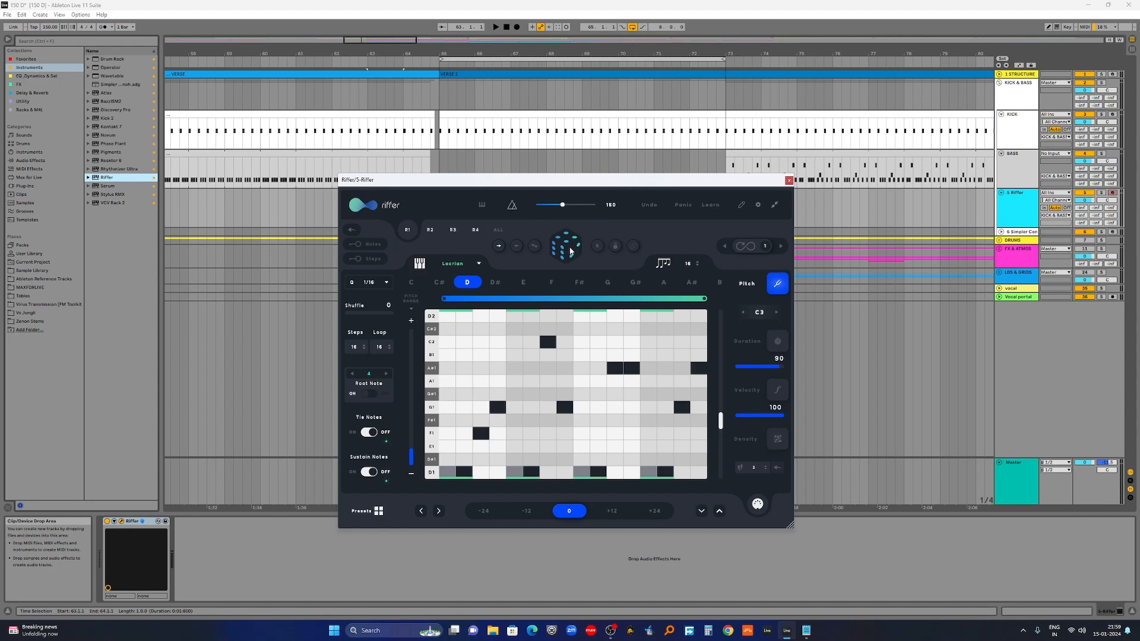
pyautogui.moveTo(412, 179); pyautogui.dragTo(492, 267)
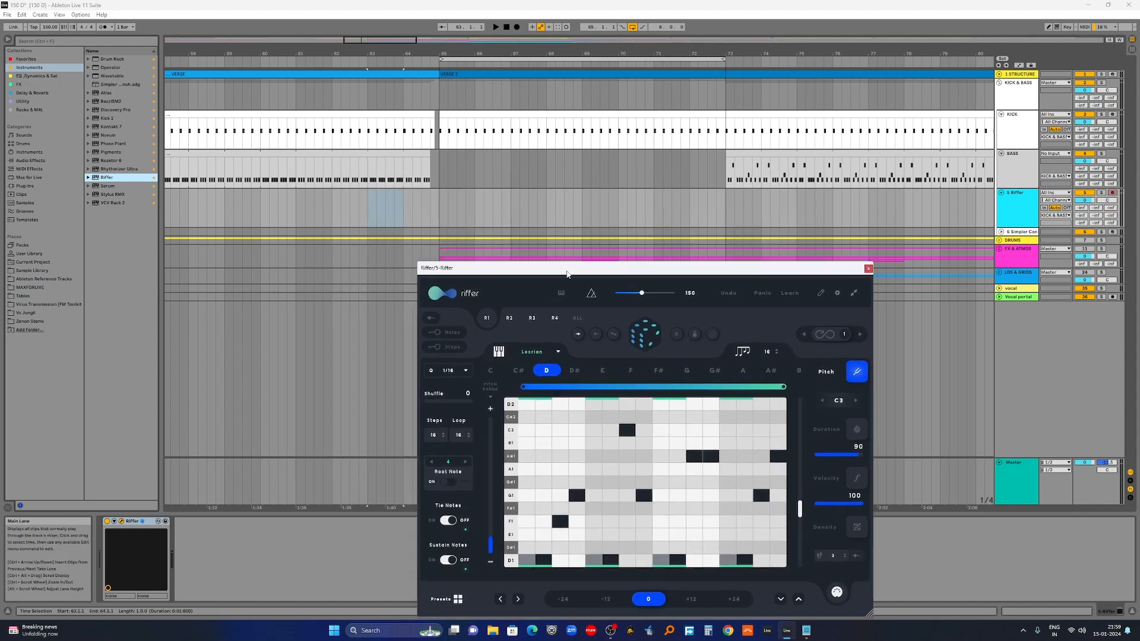
pyautogui.click(1013, 172)
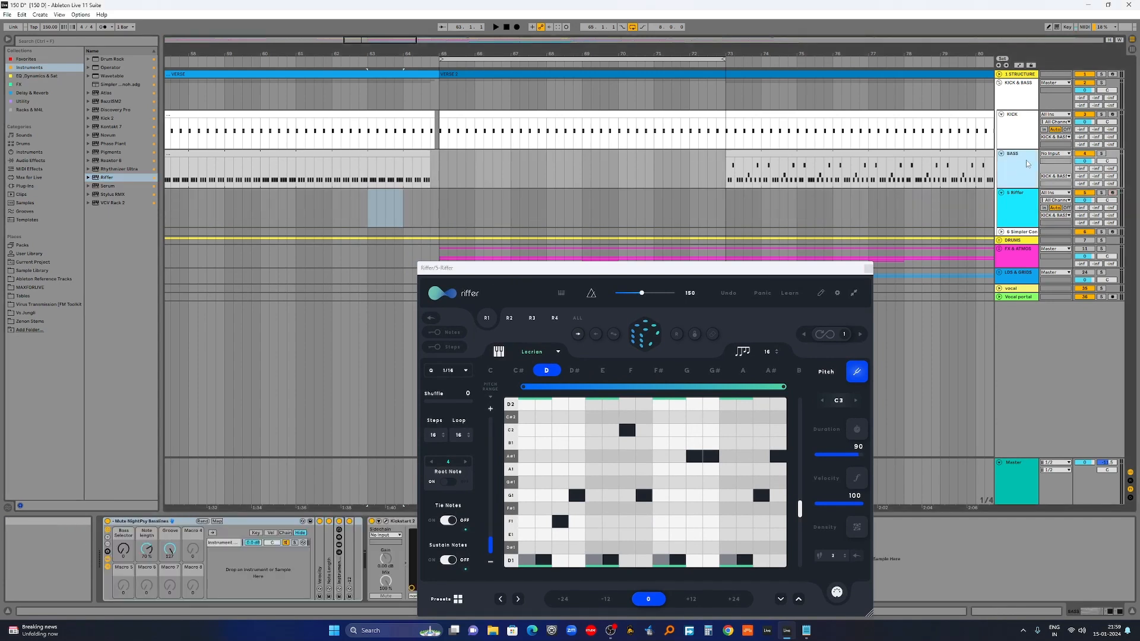
pyautogui.click(1058, 154)
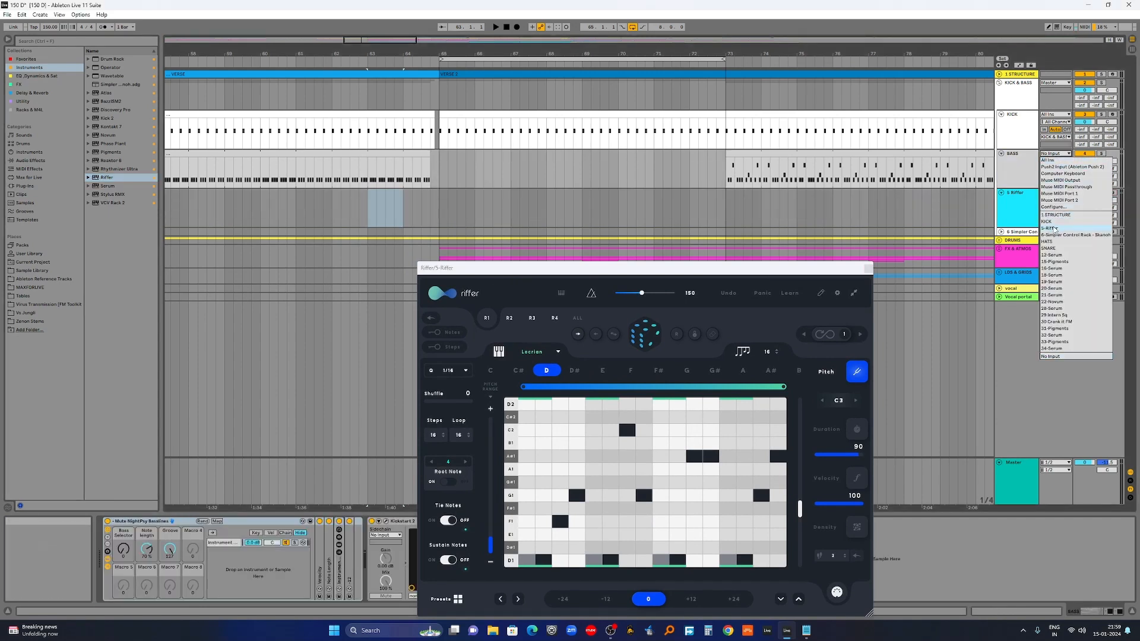
pyautogui.click(1053, 228)
pyautogui.click(1055, 161)
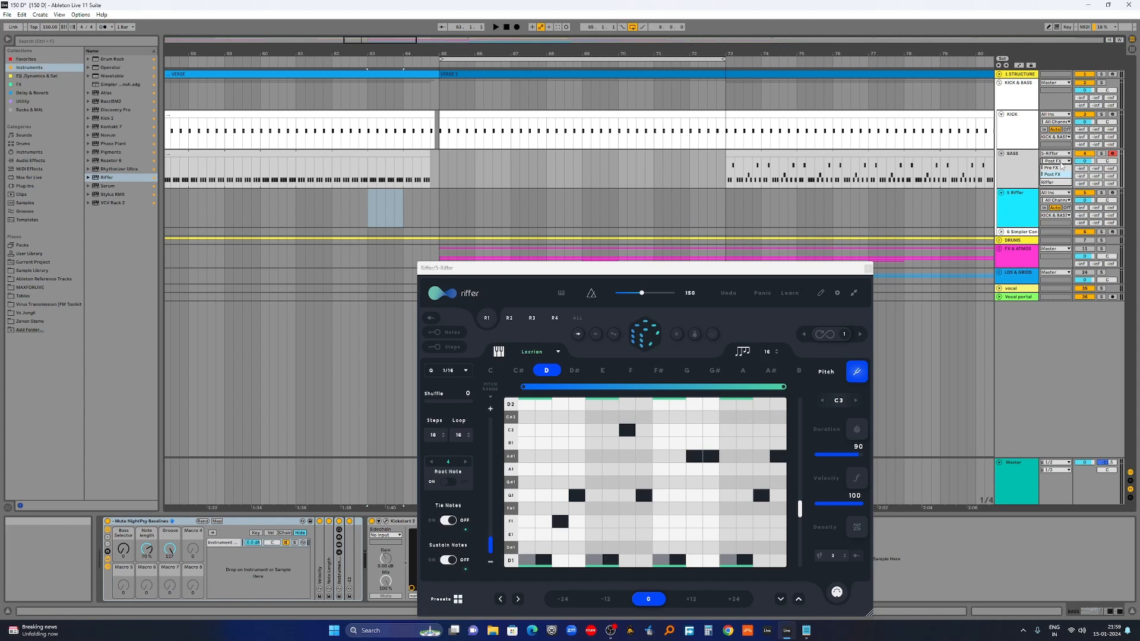
pyautogui.click(1056, 183)
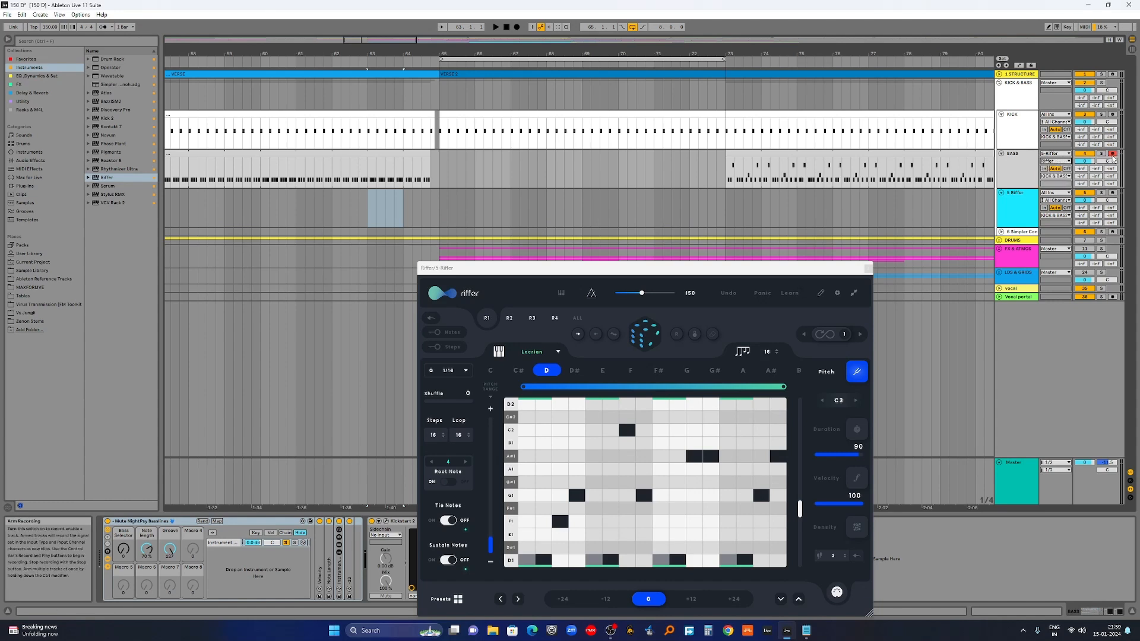
pyautogui.moveTo(759, 269); pyautogui.dragTo(719, 218)
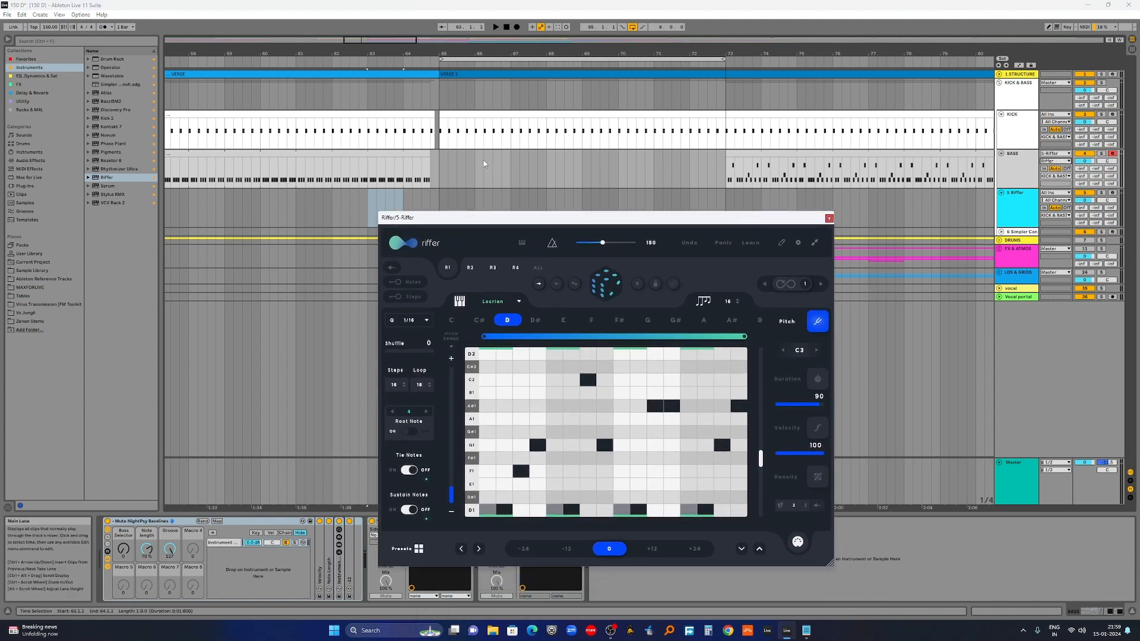
pyautogui.click(438, 163)
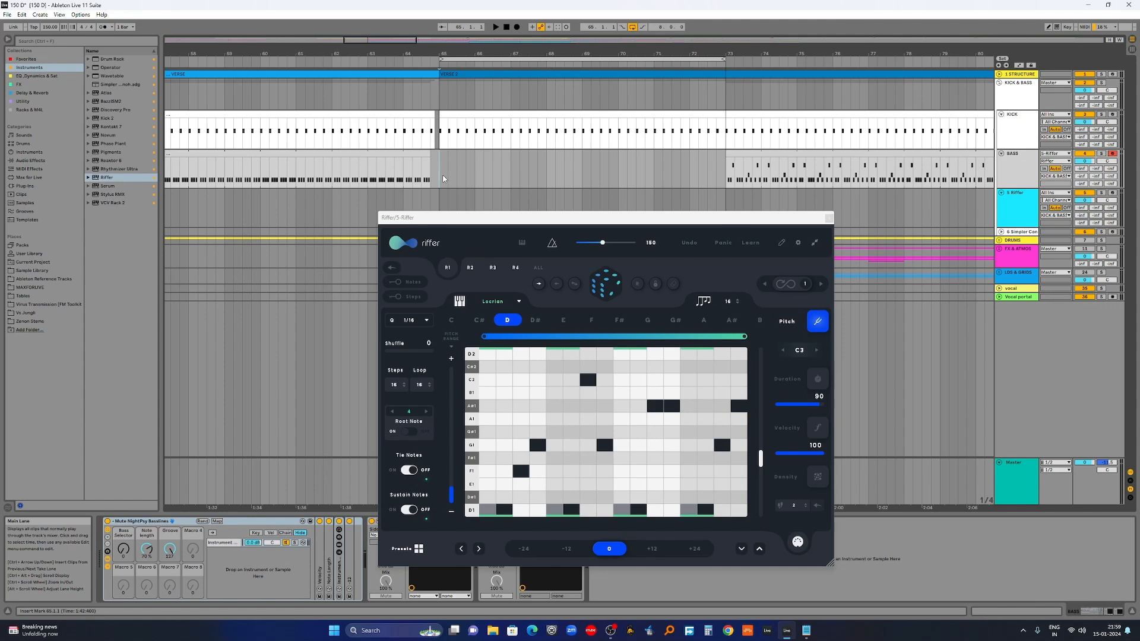
# Step: Set the insert point at bar 65 on BASS and play to audition the riff
pyautogui.moveTo(442, 175); pyautogui.dragTo(582, 179)
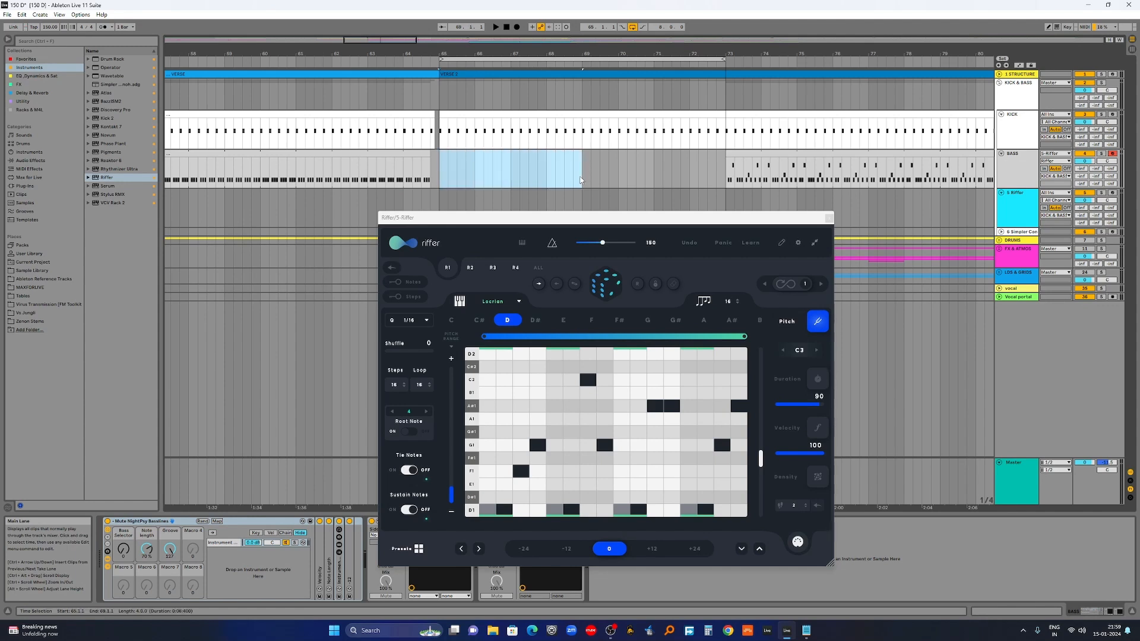
pyautogui.moveTo(440, 158); pyautogui.dragTo(554, 169)
pyautogui.click(441, 175)
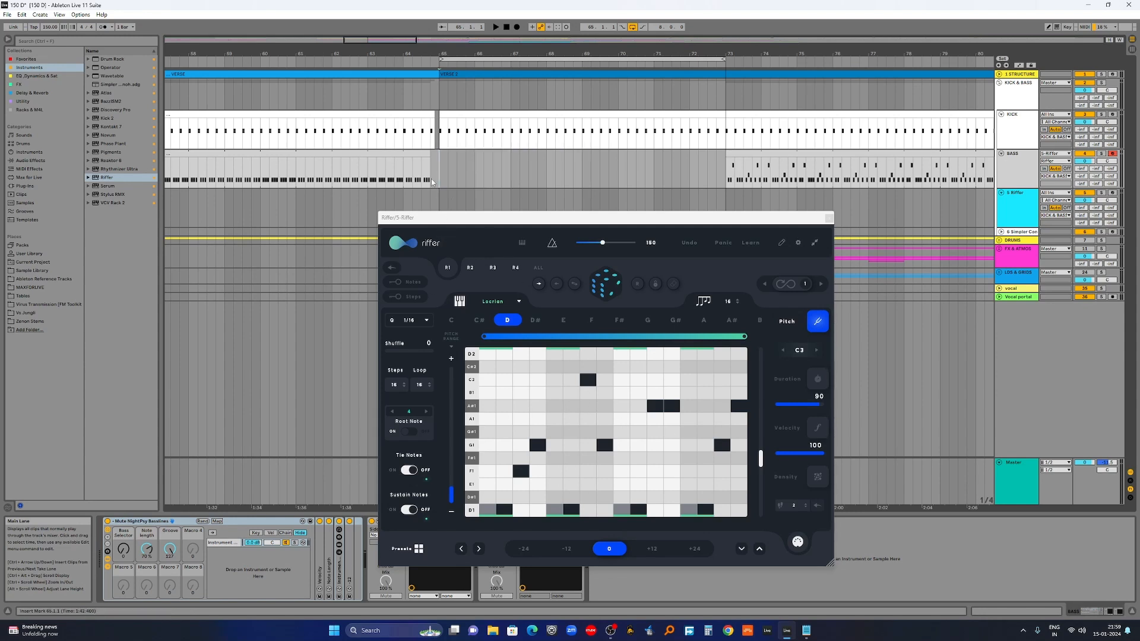
pyautogui.press('space')
# Step: Drag the riff into the arrangement without importing tempo and move the clip to bar 62
pyautogui.moveTo(663, 218); pyautogui.dragTo(736, 201)
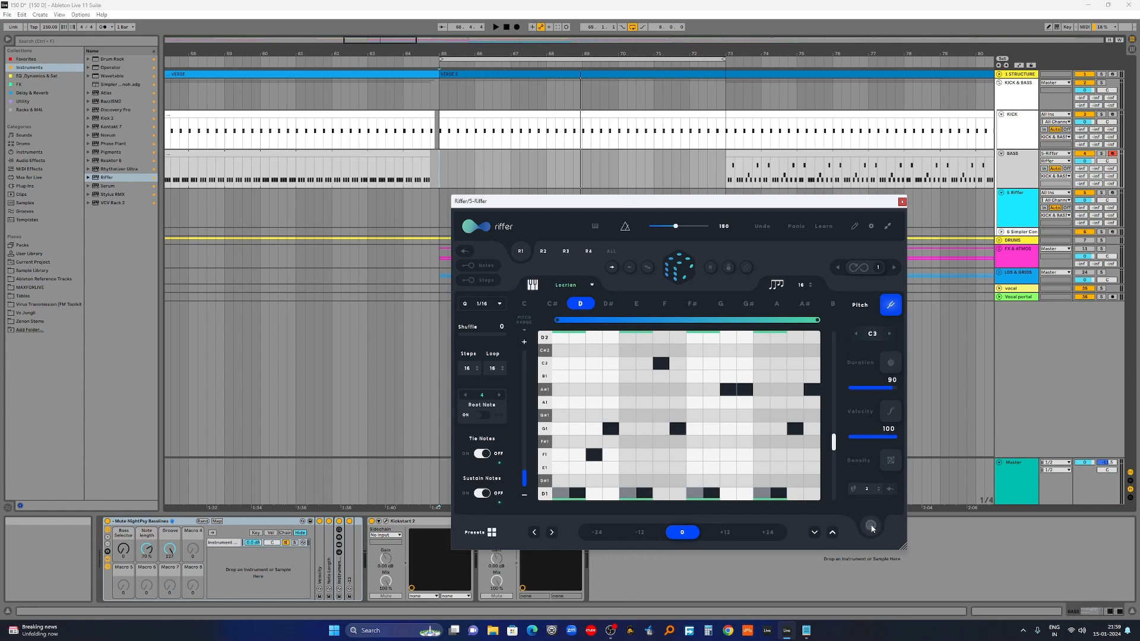
pyautogui.click(422, 239)
pyautogui.moveTo(422, 239); pyautogui.dragTo(365, 206)
pyautogui.click(593, 331)
pyautogui.moveTo(393, 196); pyautogui.dragTo(325, 214)
pyautogui.moveTo(721, 201); pyautogui.dragTo(647, 223)
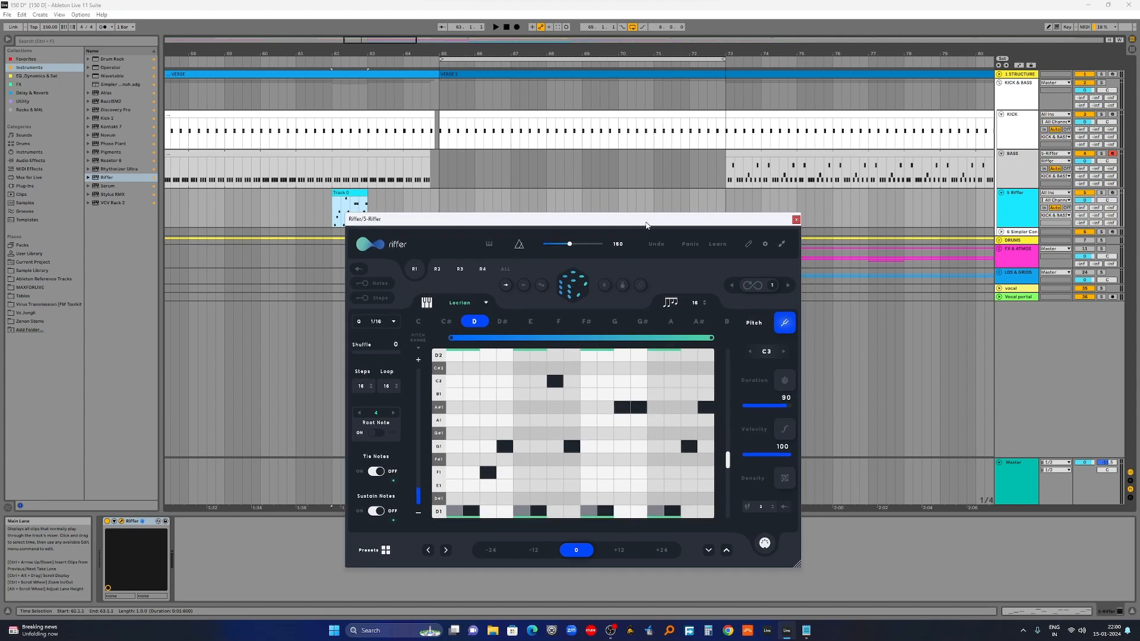
# Step: Name the preset 'Bass D' in Riffer's Presets panel and save it
pyautogui.click(748, 244)
pyautogui.write('Bass D')
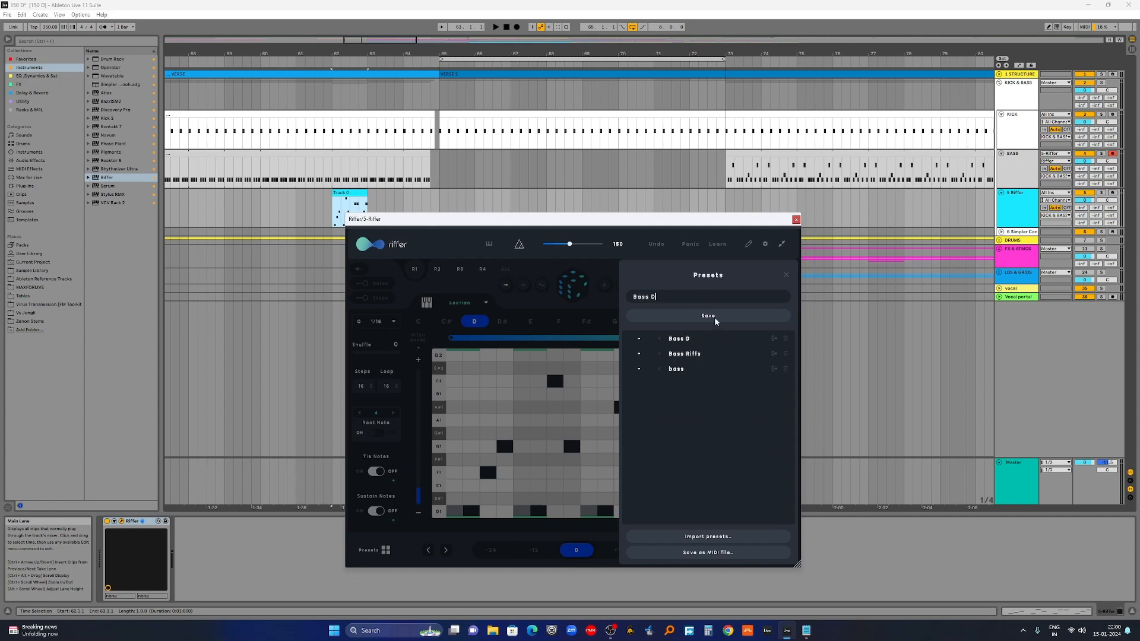
pyautogui.click(716, 321)
pyautogui.moveTo(735, 220); pyautogui.dragTo(785, 238)
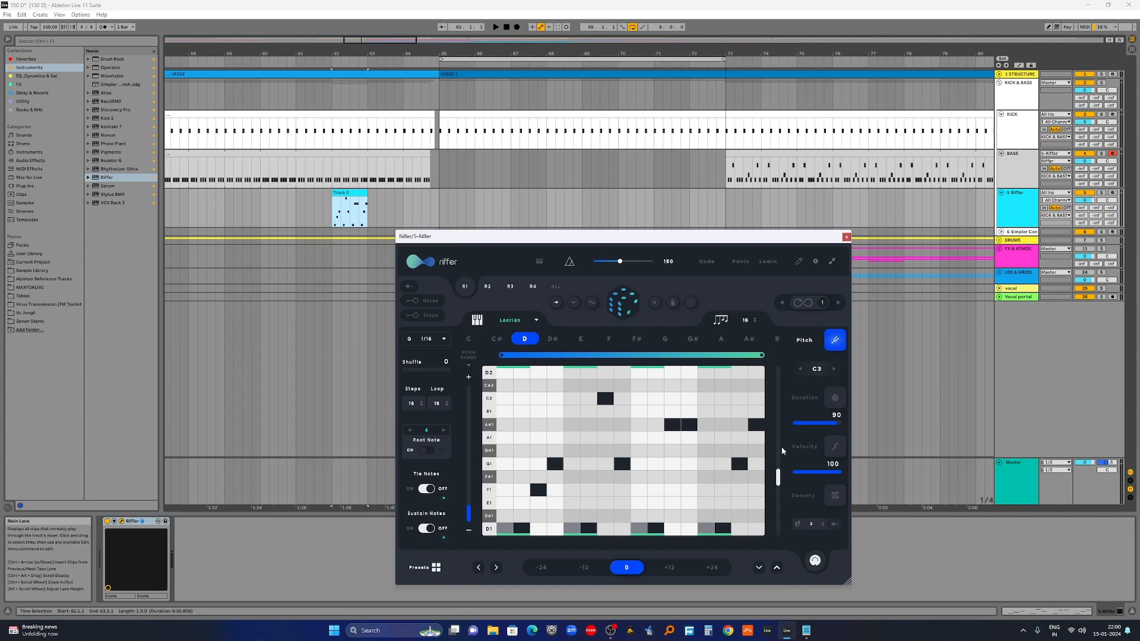
# Step: Generate a new riff, audition it from bar 65, and add it as a second clip without tempo
pyautogui.click(628, 307)
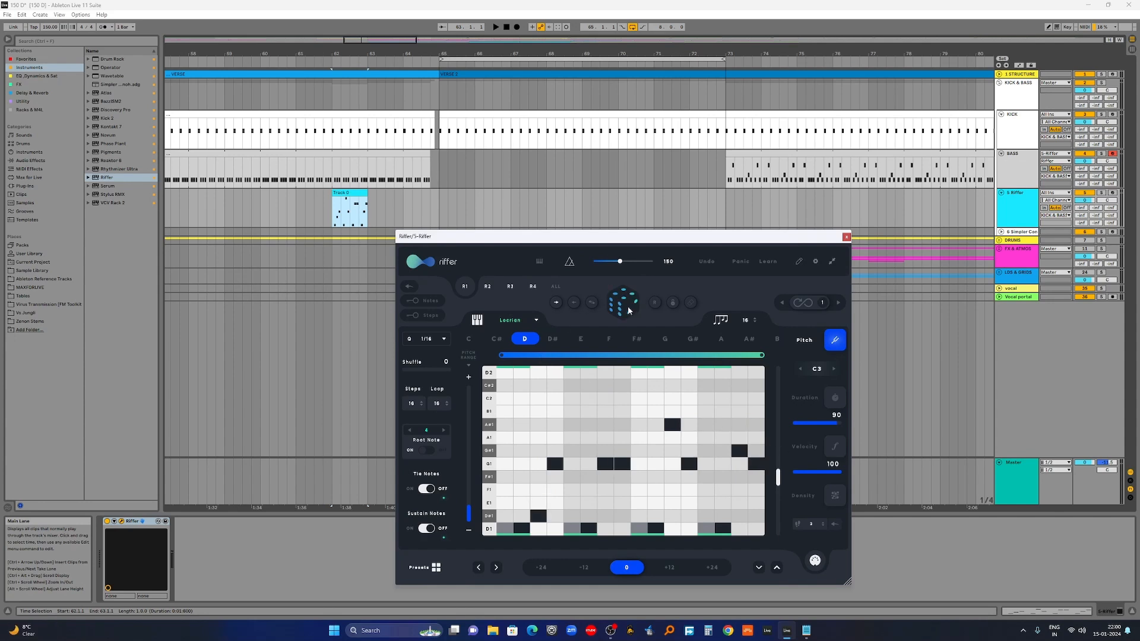
pyautogui.click(441, 169)
pyautogui.press('space')
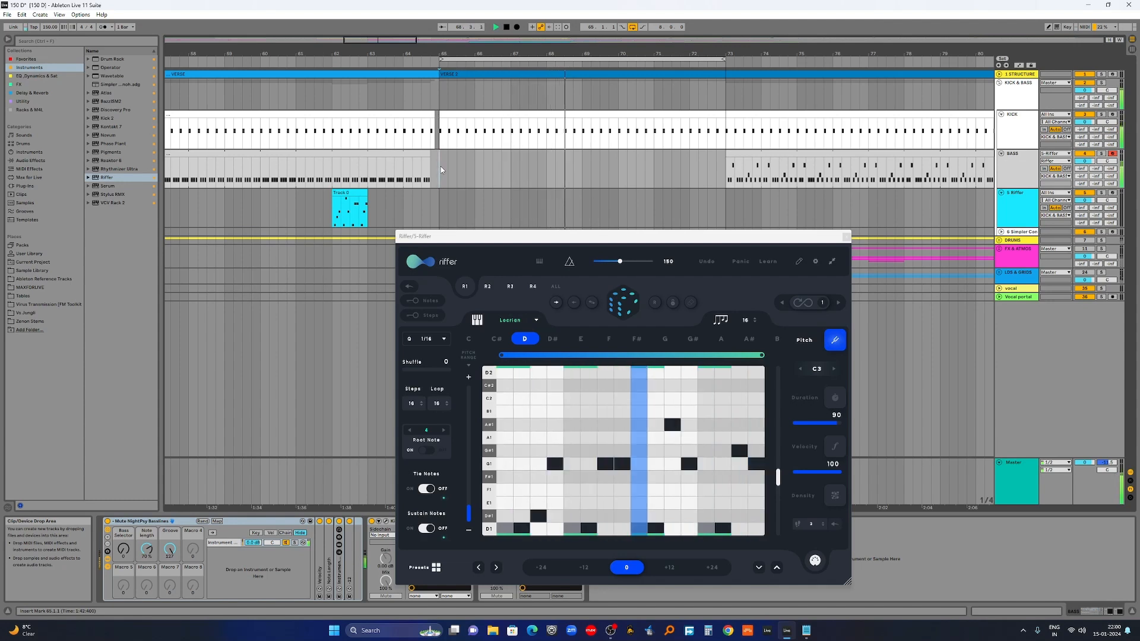
pyautogui.press('space')
pyautogui.moveTo(407, 232); pyautogui.dragTo(369, 211)
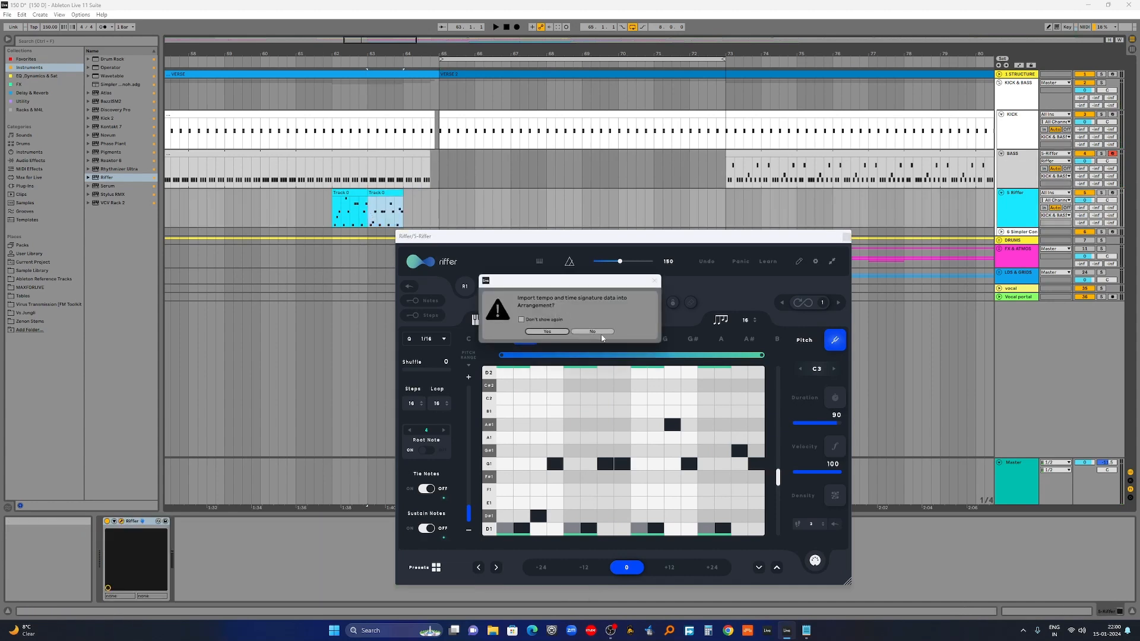
pyautogui.click(599, 333)
pyautogui.moveTo(636, 237); pyautogui.dragTo(687, 241)
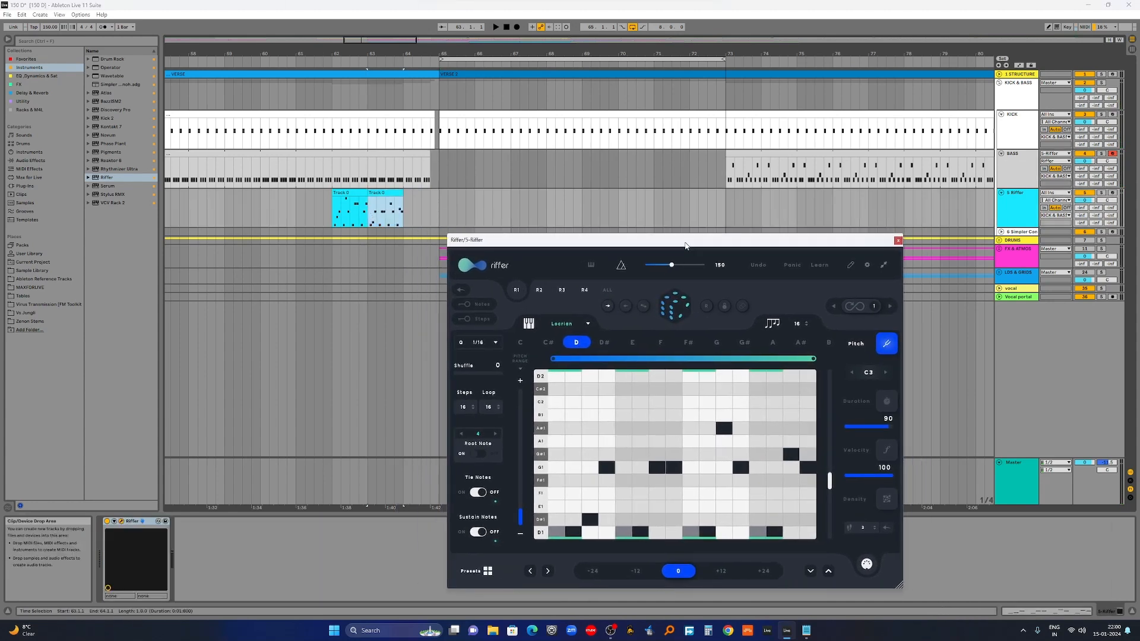
# Step: Generate and audition another riff, add it as a third clip, and select bars 61–65
pyautogui.click(675, 307)
pyautogui.click(442, 170)
pyautogui.press('space')
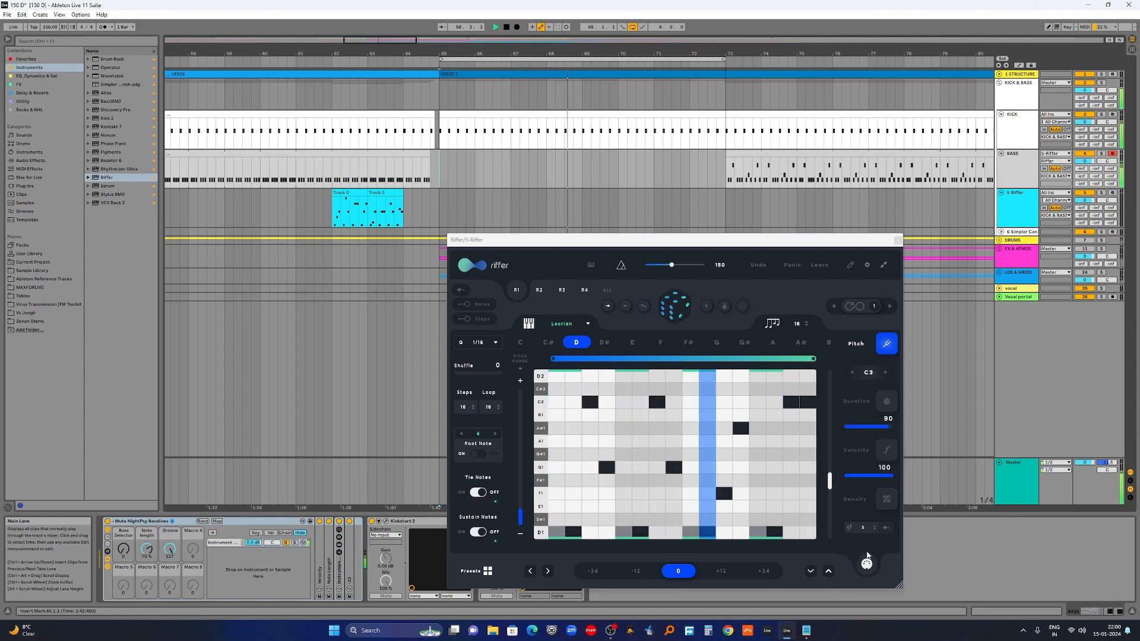
pyautogui.press('space')
pyautogui.moveTo(867, 563); pyautogui.dragTo(411, 209)
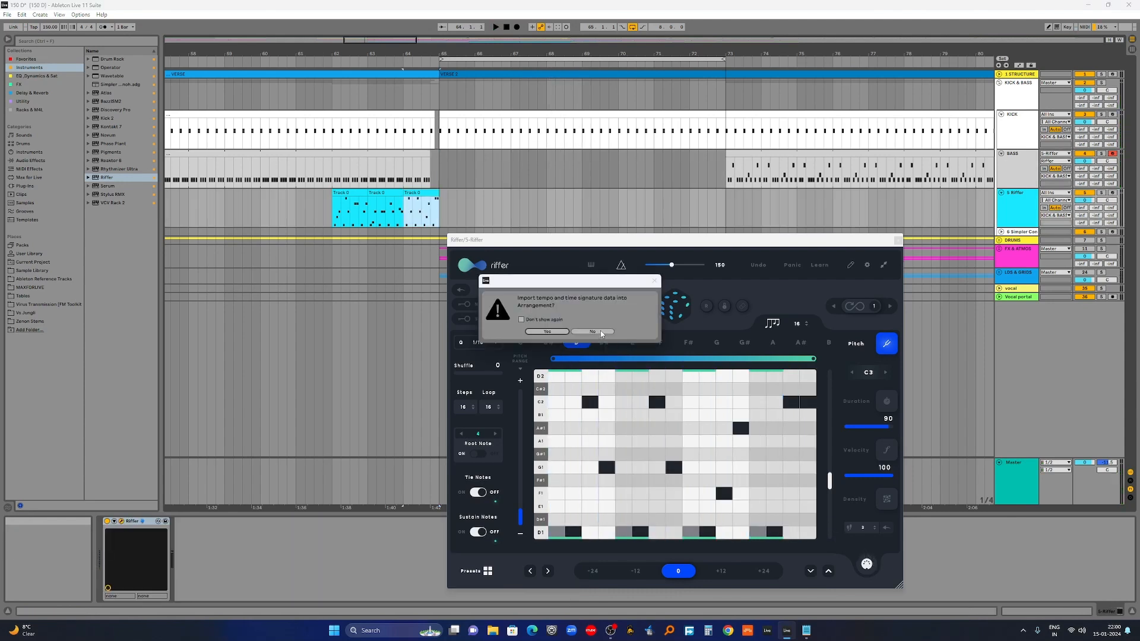
pyautogui.click(600, 333)
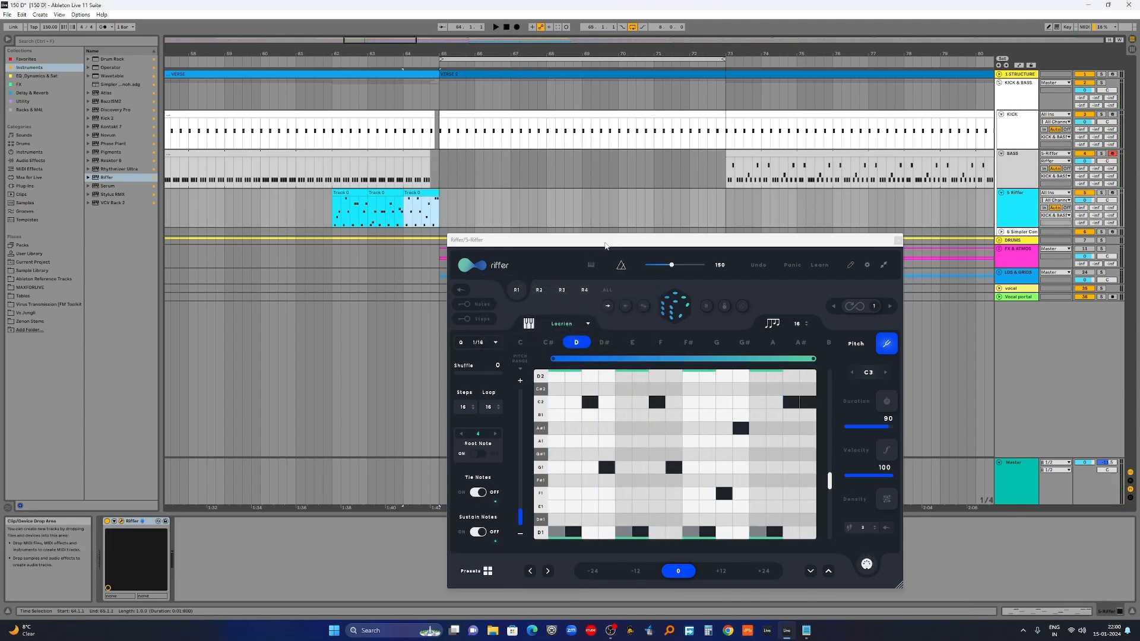
pyautogui.moveTo(602, 241); pyautogui.dragTo(651, 272)
pyautogui.moveTo(296, 209); pyautogui.dragTo(439, 213)
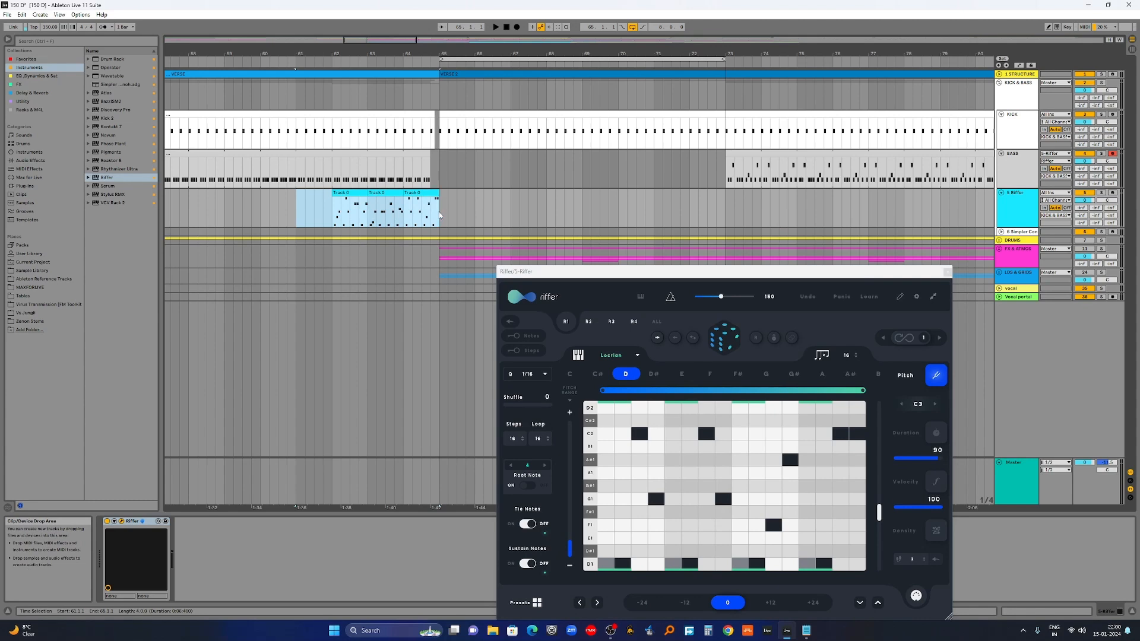
pyautogui.moveTo(670, 277); pyautogui.dragTo(578, 202)
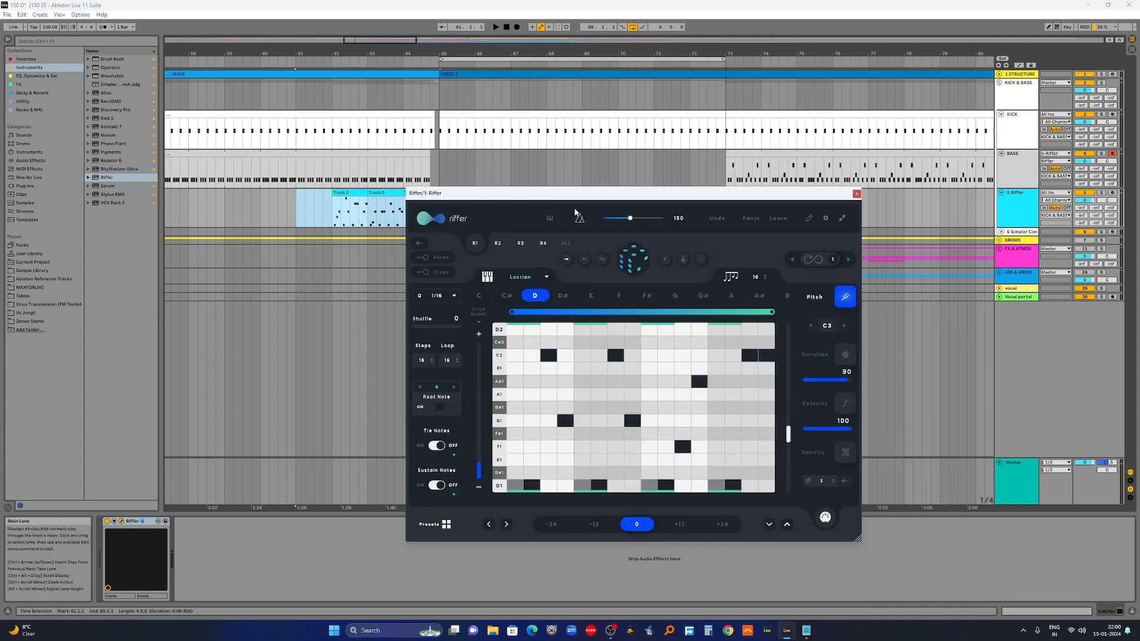